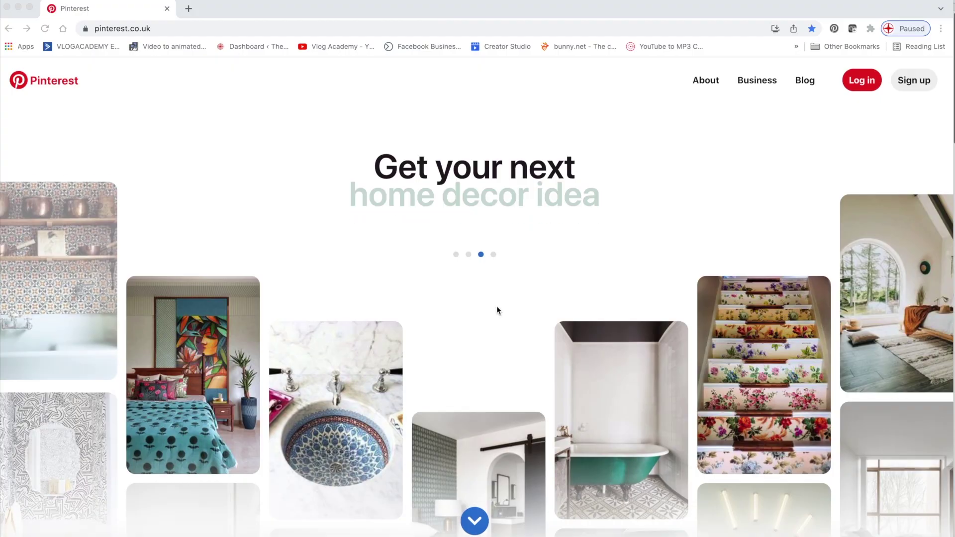
# Scroll down the Pinterest landing page until the email, password and age sign-up form shows
pyautogui.scroll(-1, 559, 321)
pyautogui.scroll(-5, 556, 322)
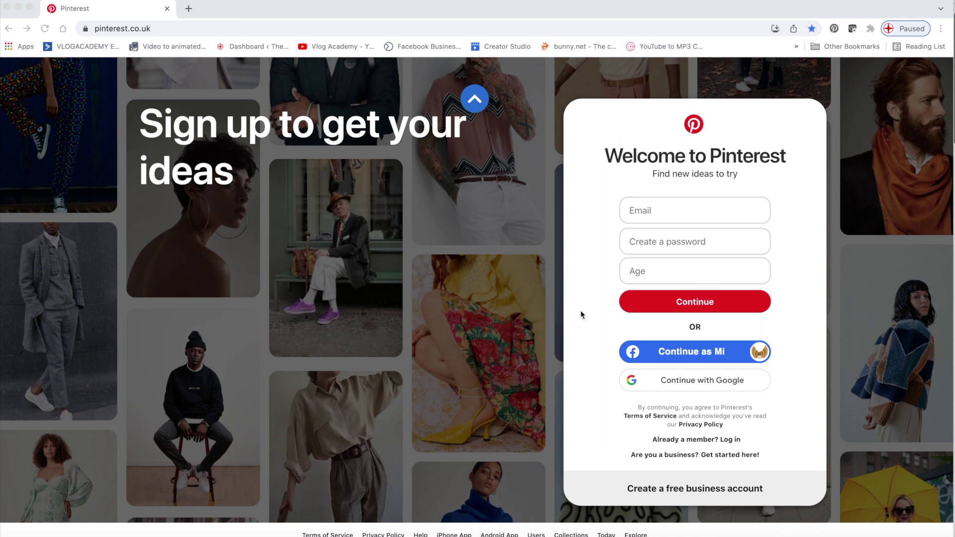
# Fill the sign-up form with the suggested email address and a new password, then submit it
pyautogui.click(639, 208)
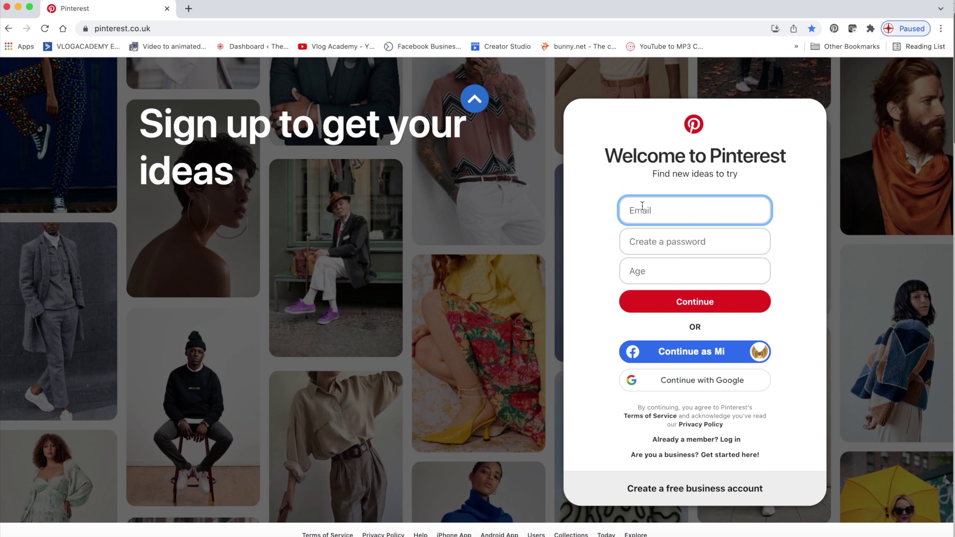
pyautogui.write('mi')
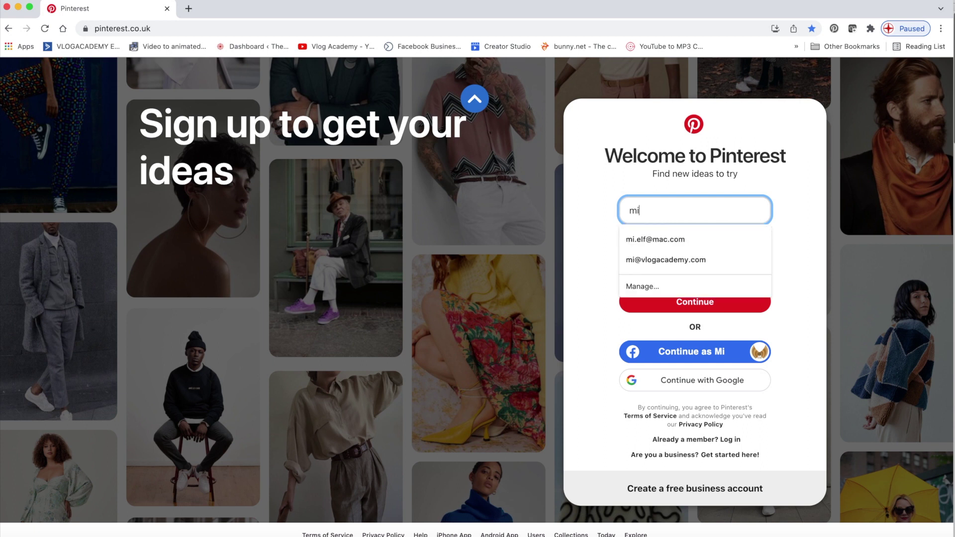
pyautogui.click(650, 259)
pyautogui.click(650, 250)
pyautogui.write('p')
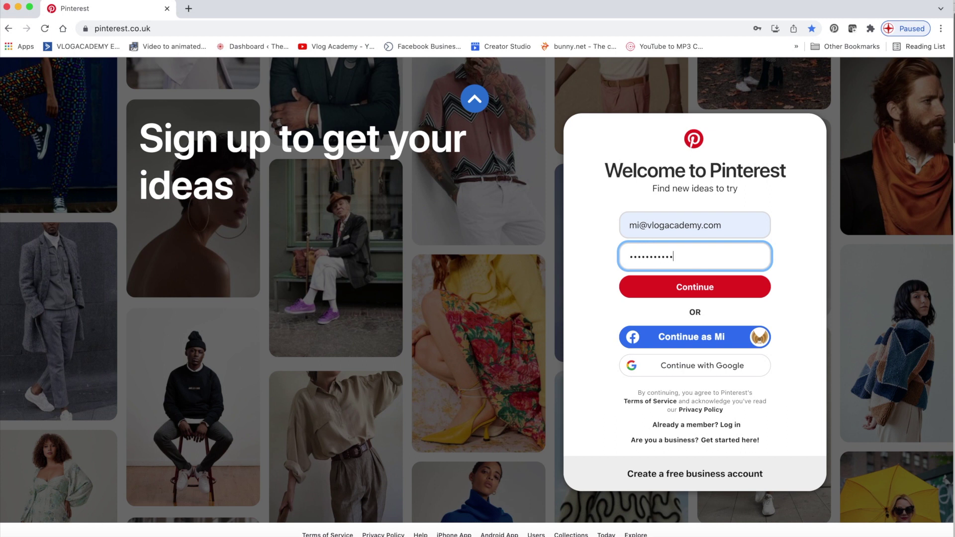
pyautogui.press('Return')
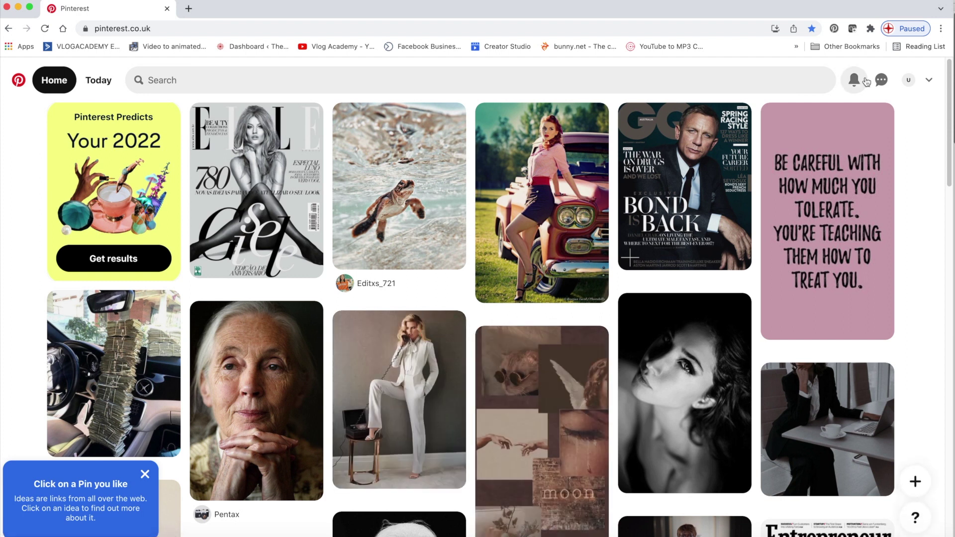
# Look through the profile, Edit profile and Account settings pages, then open and close the messages inbox
pyautogui.click(908, 85)
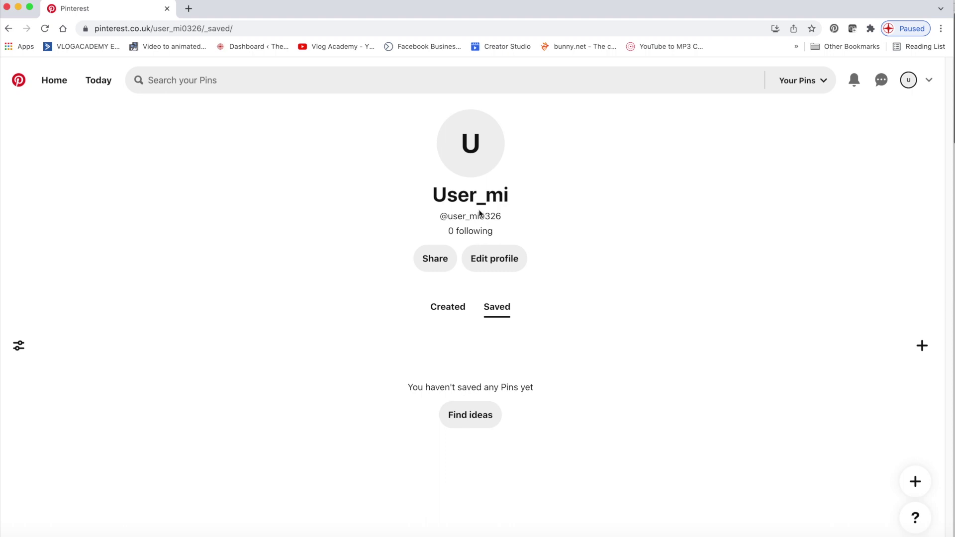
pyautogui.click(494, 259)
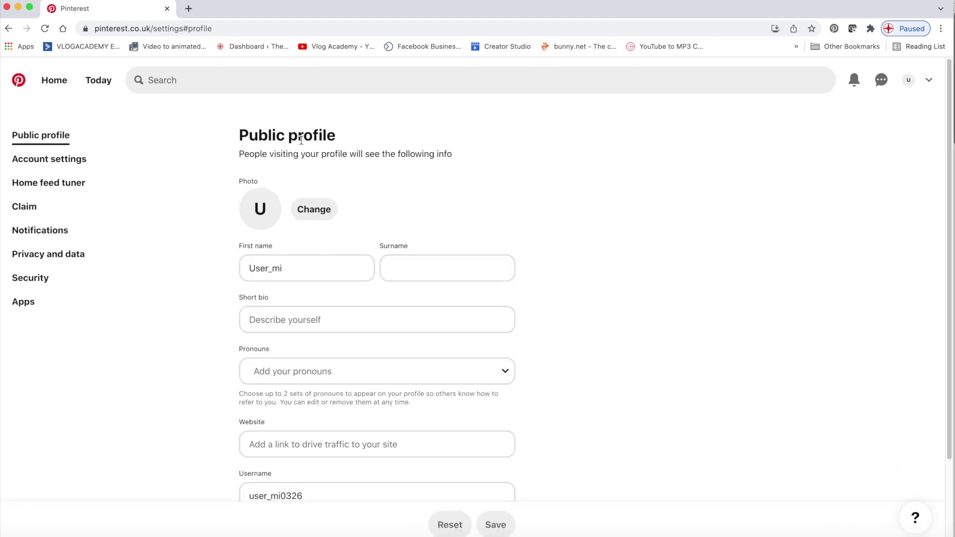
pyautogui.click(68, 161)
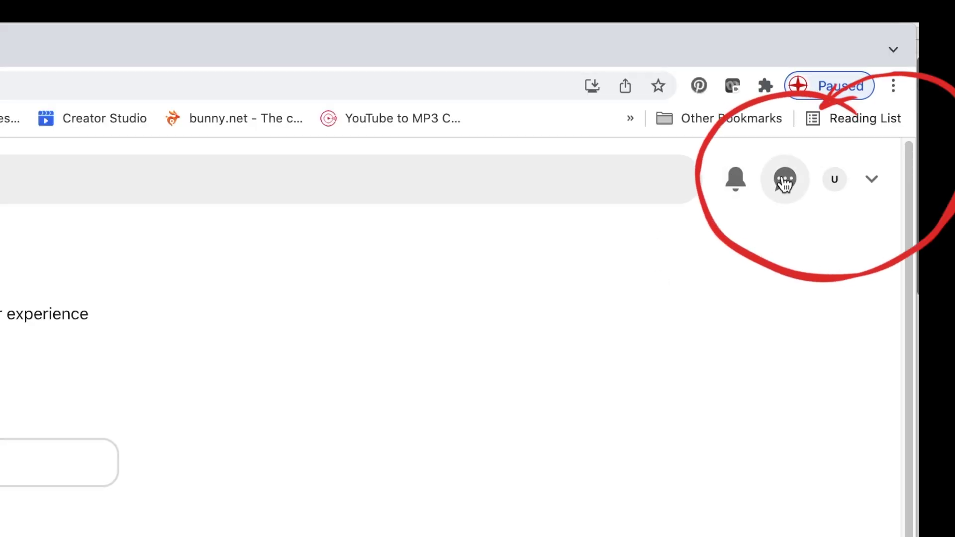
pyautogui.click(786, 182)
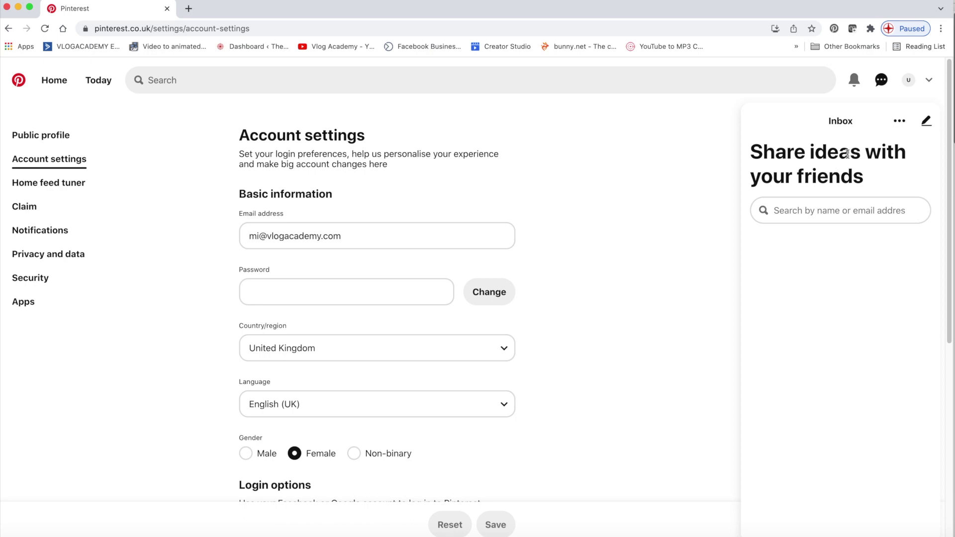
pyautogui.click(676, 195)
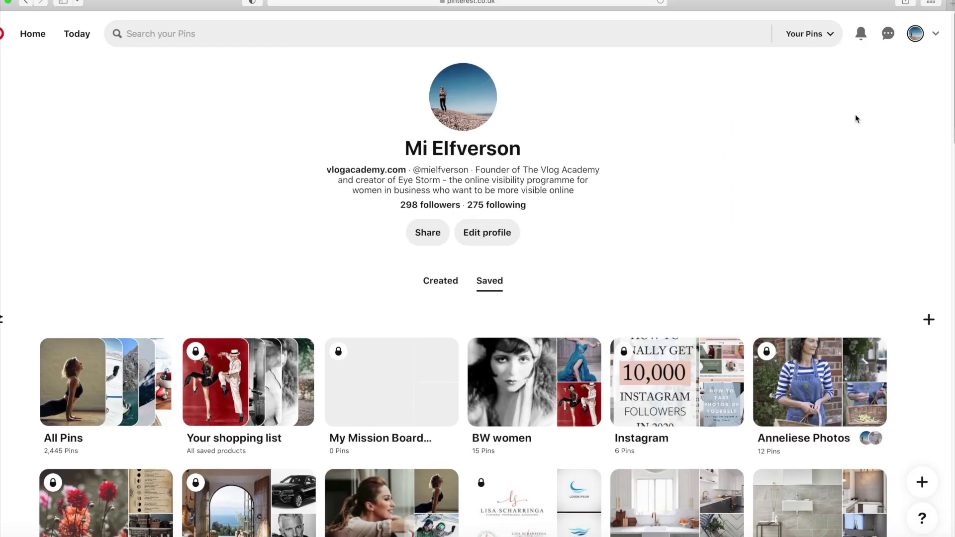
pyautogui.click(890, 35)
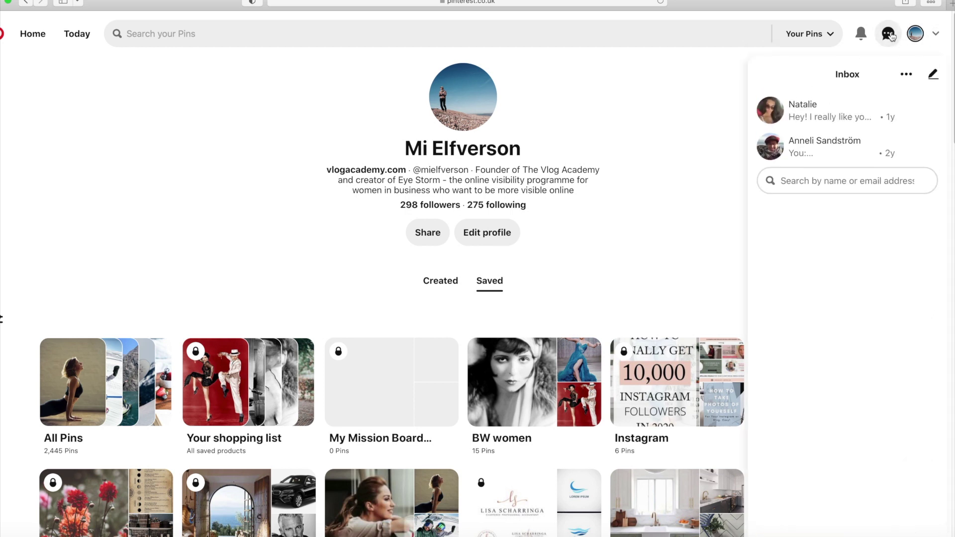
pyautogui.click(852, 181)
pyautogui.scroll(-5, 848, 308)
pyautogui.scroll(4, 848, 311)
pyautogui.scroll(-3, 840, 323)
pyautogui.scroll(3, 835, 329)
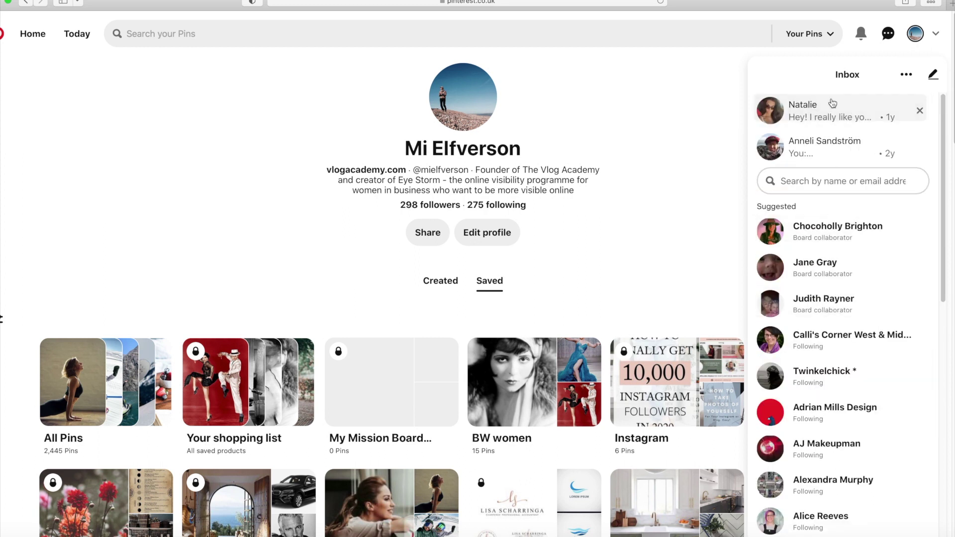
pyautogui.click(703, 87)
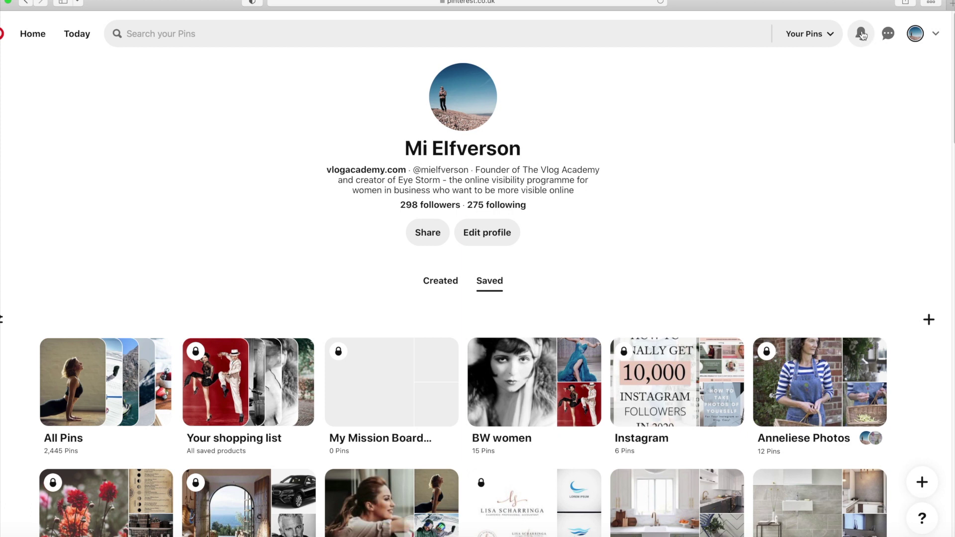
pyautogui.click(861, 34)
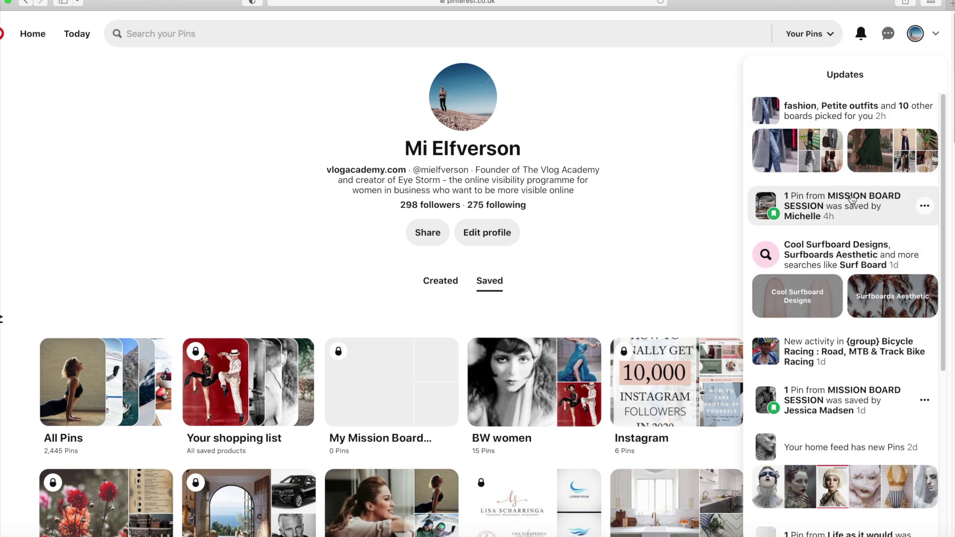
pyautogui.scroll(-1, 809, 257)
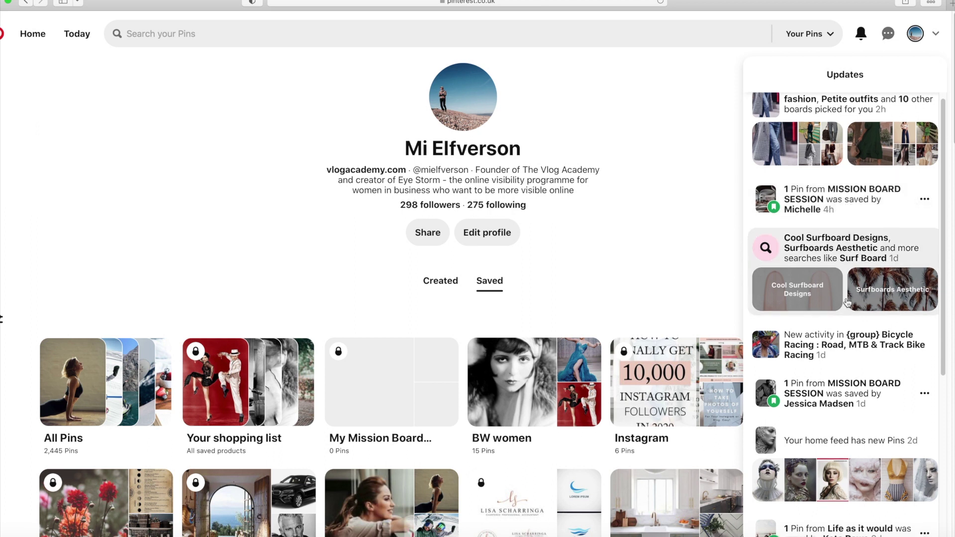
pyautogui.scroll(-3, 848, 299)
pyautogui.scroll(-15, 849, 302)
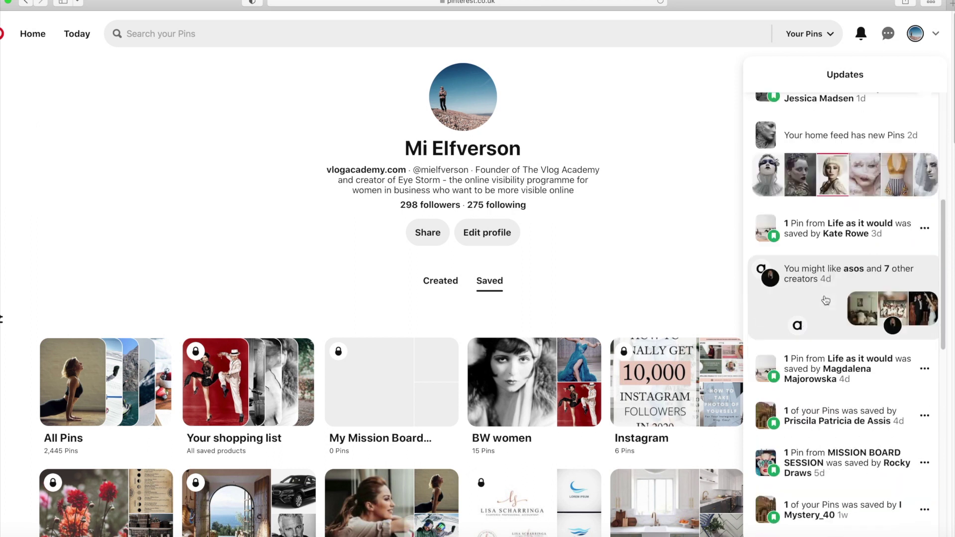
pyautogui.scroll(-5, 829, 324)
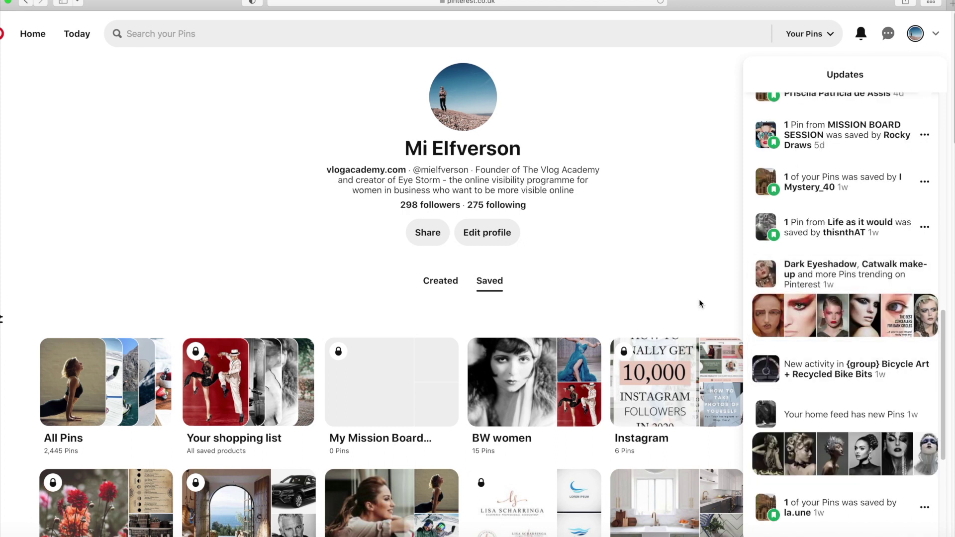
pyautogui.click(669, 256)
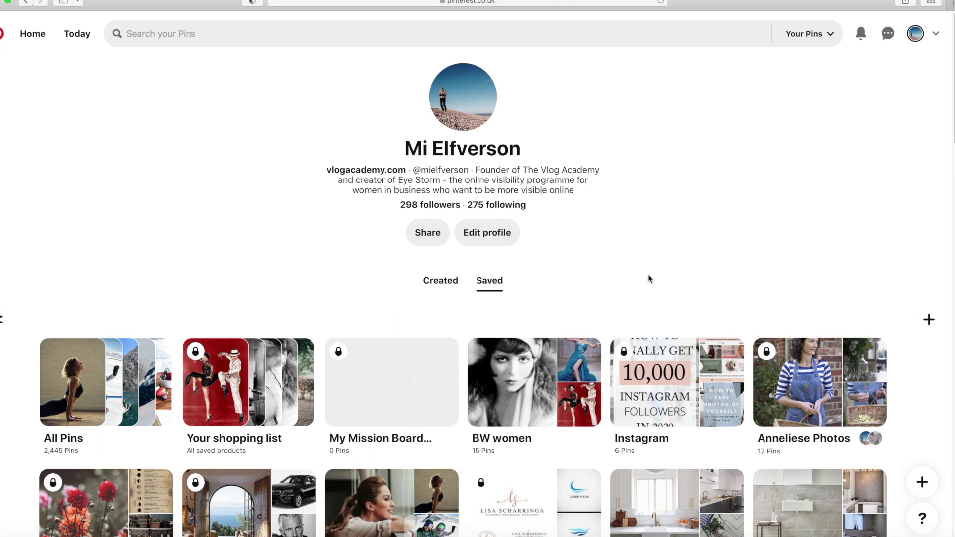
# Scroll through the profile's boards and open the secret board, first in the second row
pyautogui.scroll(-10, 622, 329)
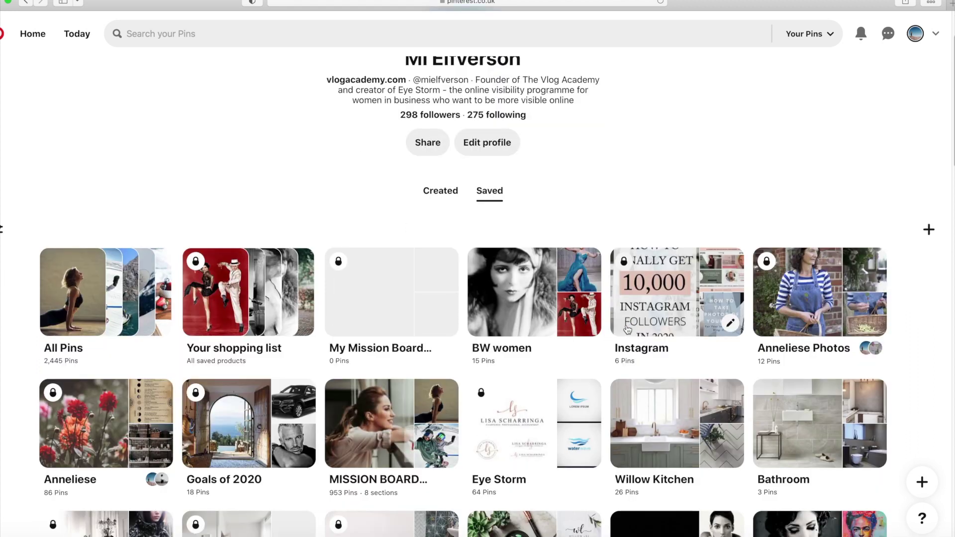
pyautogui.scroll(-4, 618, 334)
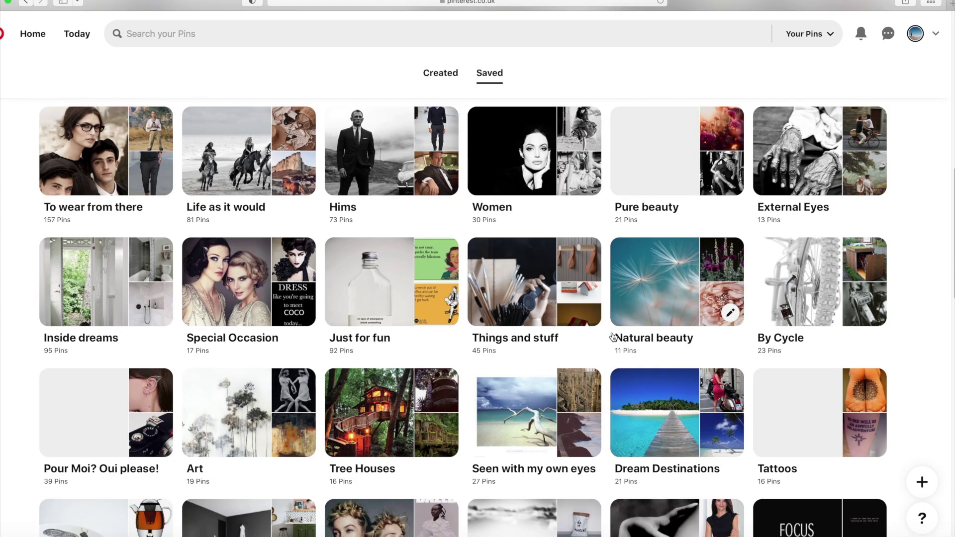
pyautogui.scroll(14, 560, 342)
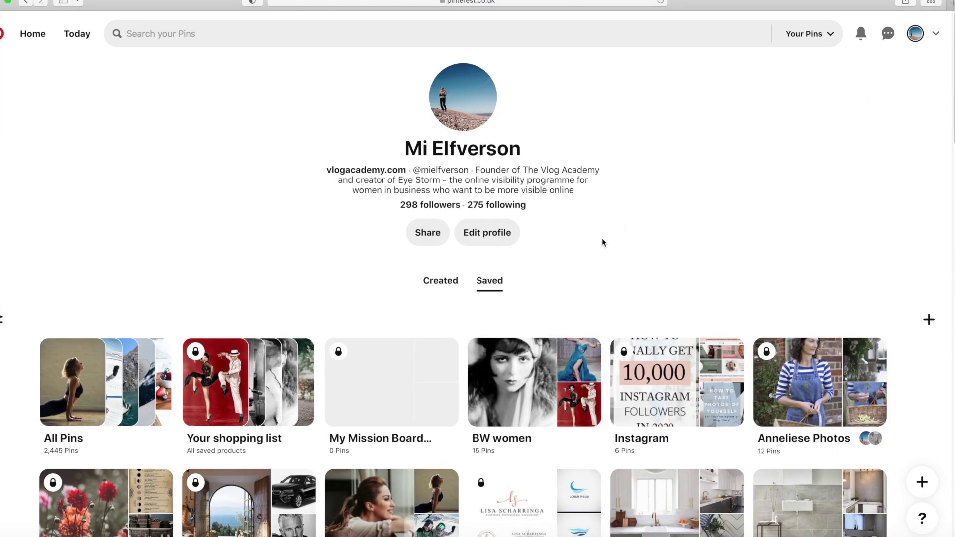
pyautogui.scroll(-1, 609, 236)
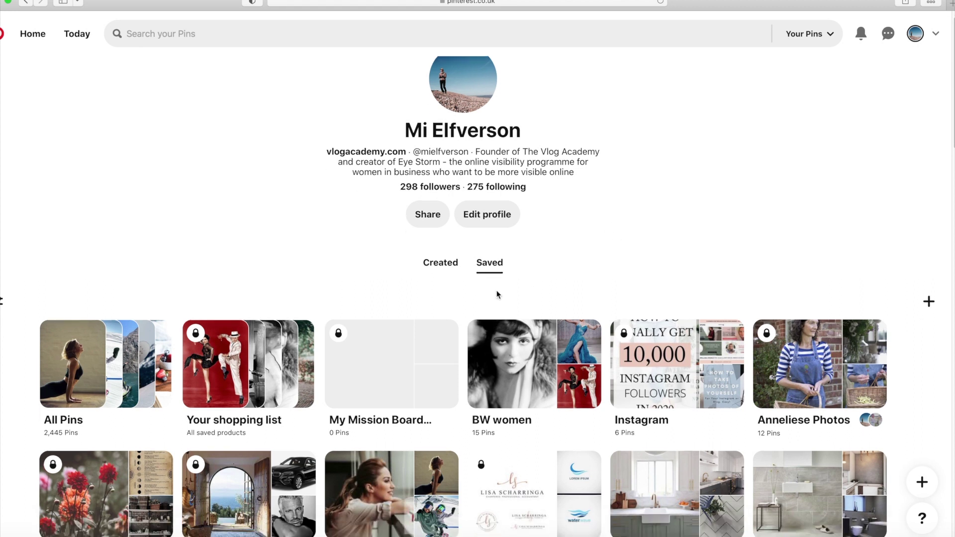
pyautogui.scroll(-2, 497, 292)
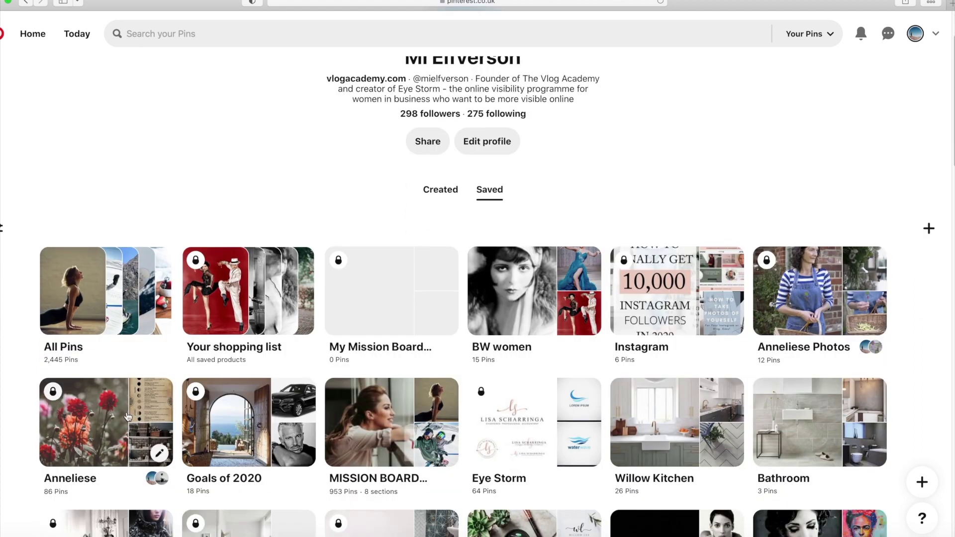
pyautogui.click(132, 414)
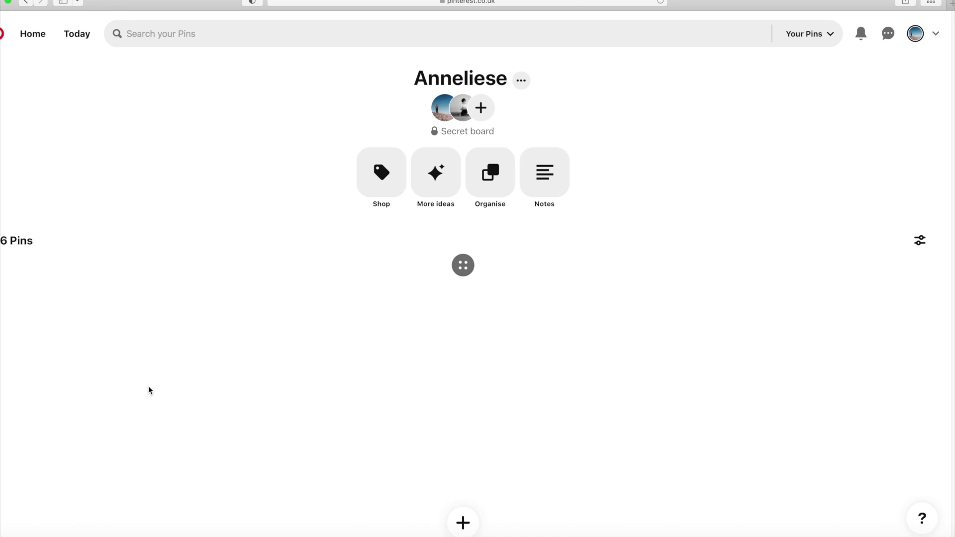
# Scroll through the secret board's pins and return to its title and 6 Pins grid
pyautogui.scroll(-3, 468, 383)
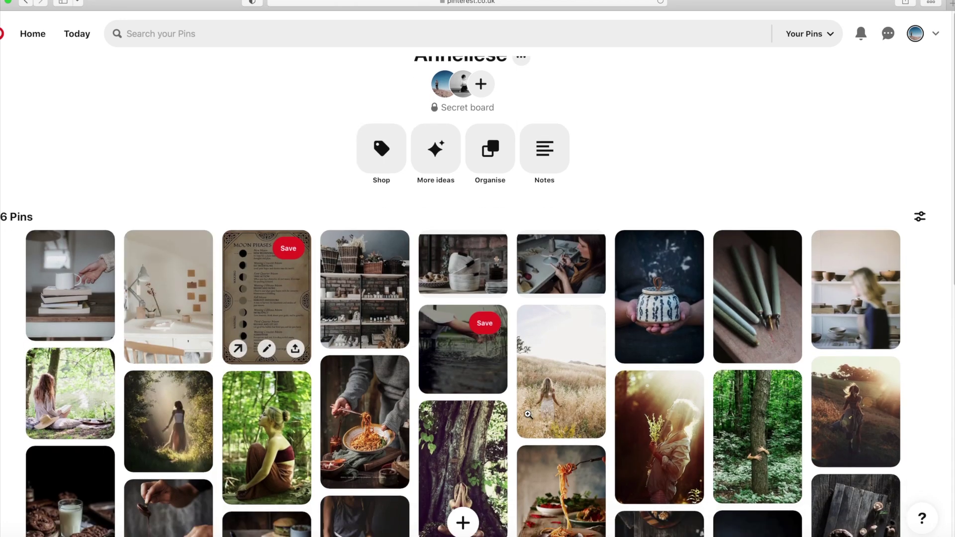
pyautogui.scroll(-5, 519, 401)
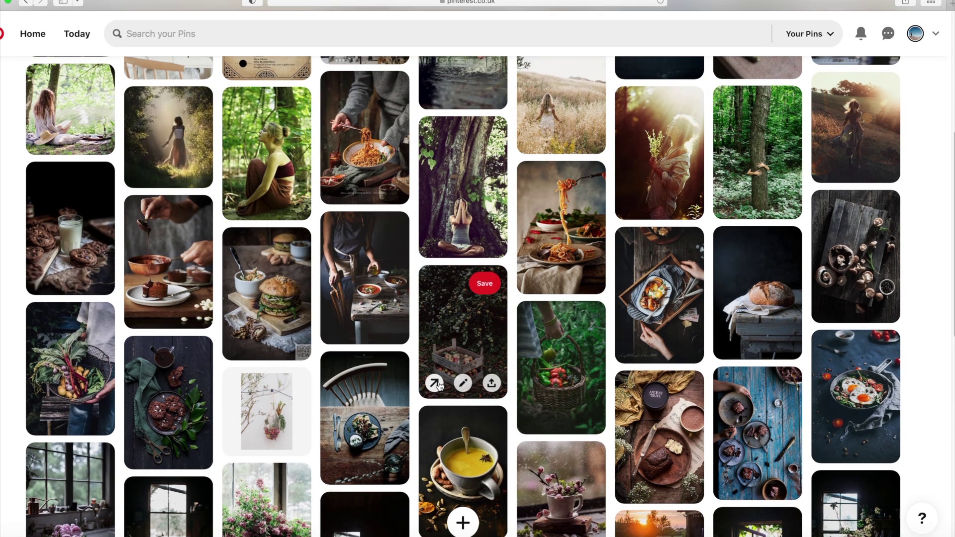
pyautogui.scroll(2, 439, 393)
pyautogui.scroll(2, 440, 386)
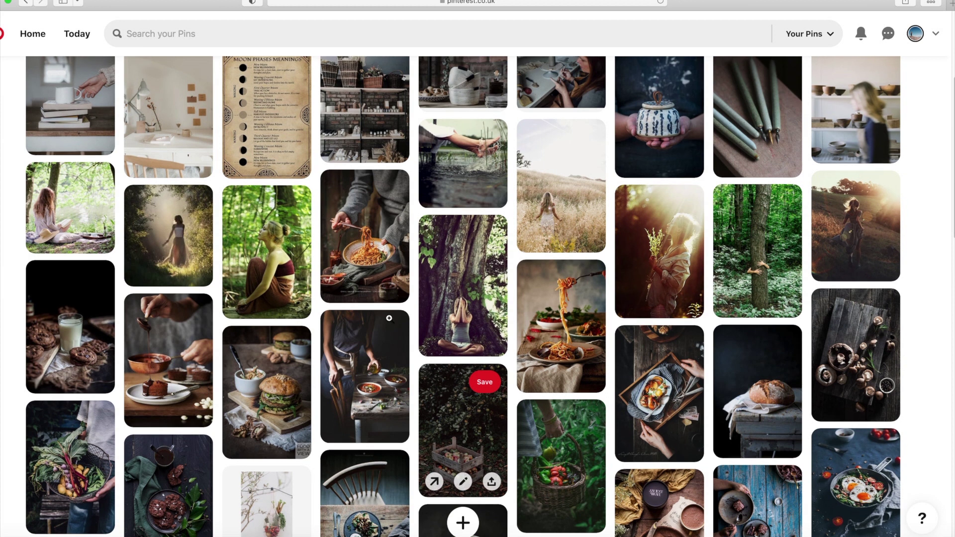
pyautogui.scroll(6, 389, 318)
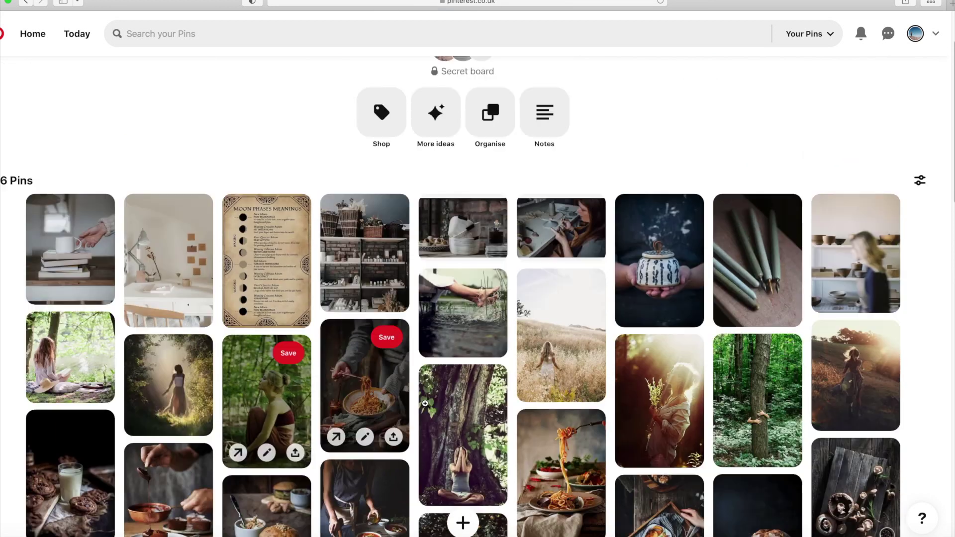
pyautogui.scroll(2, 570, 175)
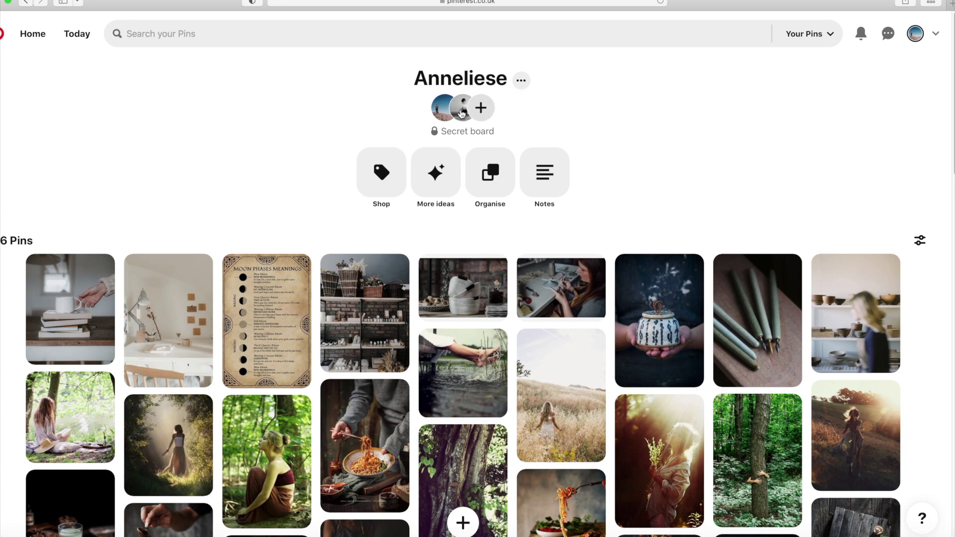
pyautogui.click(461, 114)
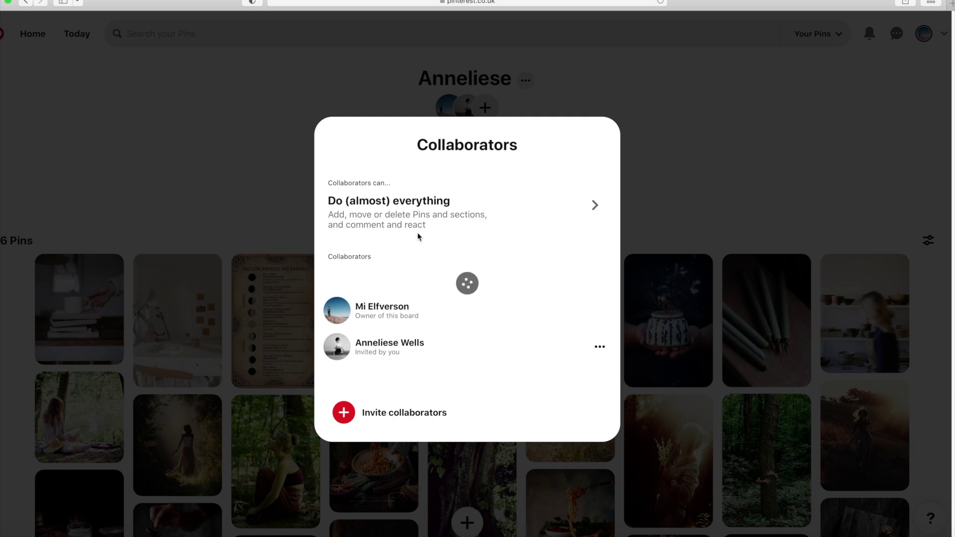
pyautogui.click(664, 167)
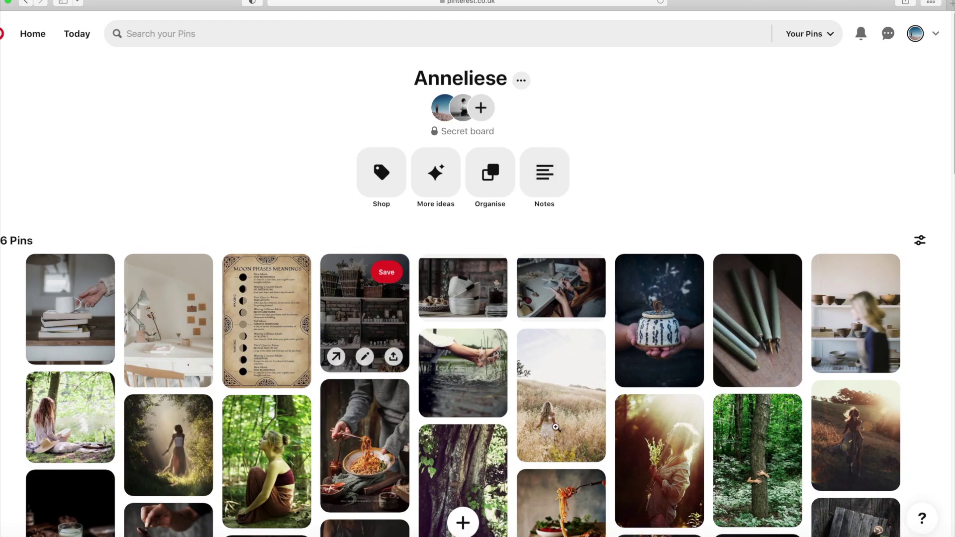
pyautogui.scroll(-1, 548, 386)
pyautogui.scroll(-3, 547, 387)
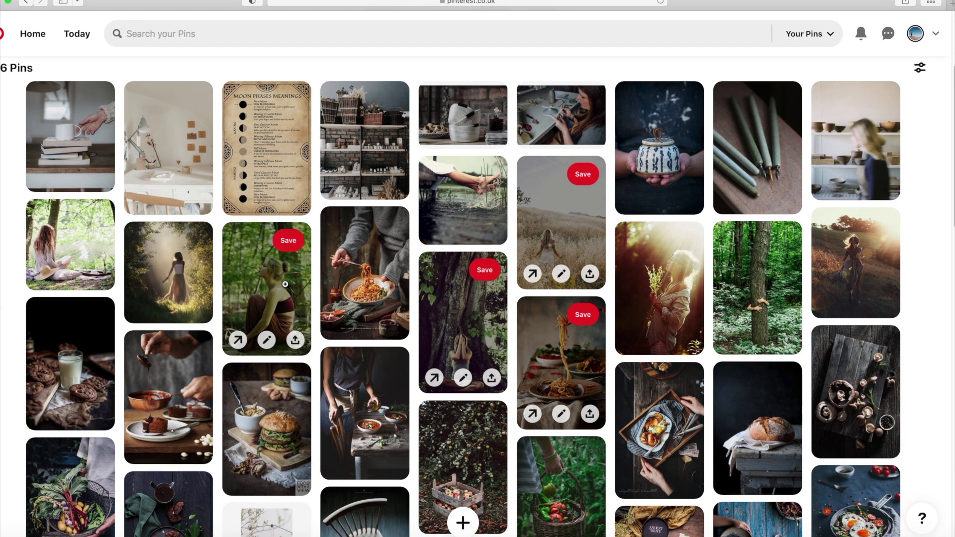
# Delete the pin of the woman sitting in the forest, leaving 5 pins on the board
pyautogui.click(268, 343)
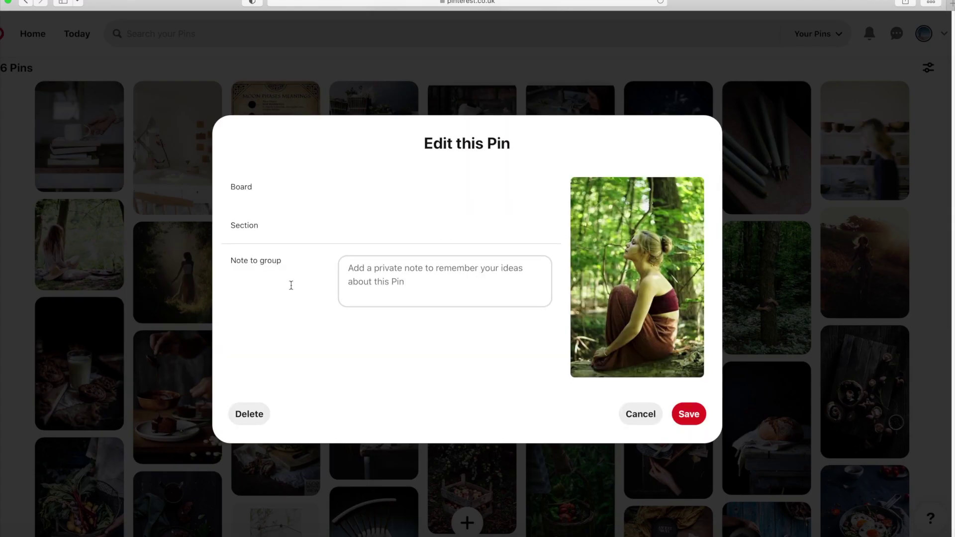
pyautogui.click(248, 418)
pyautogui.click(570, 321)
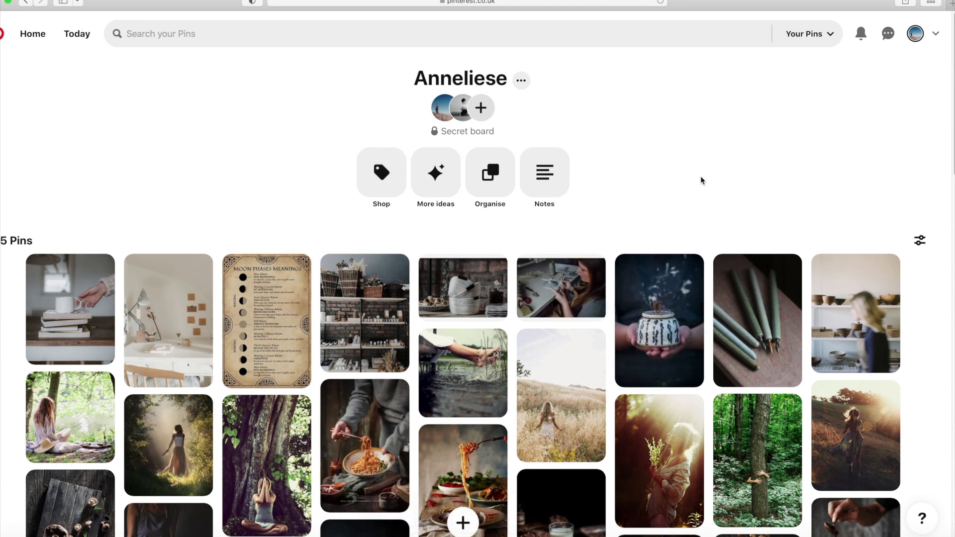
pyautogui.scroll(-15, 542, 411)
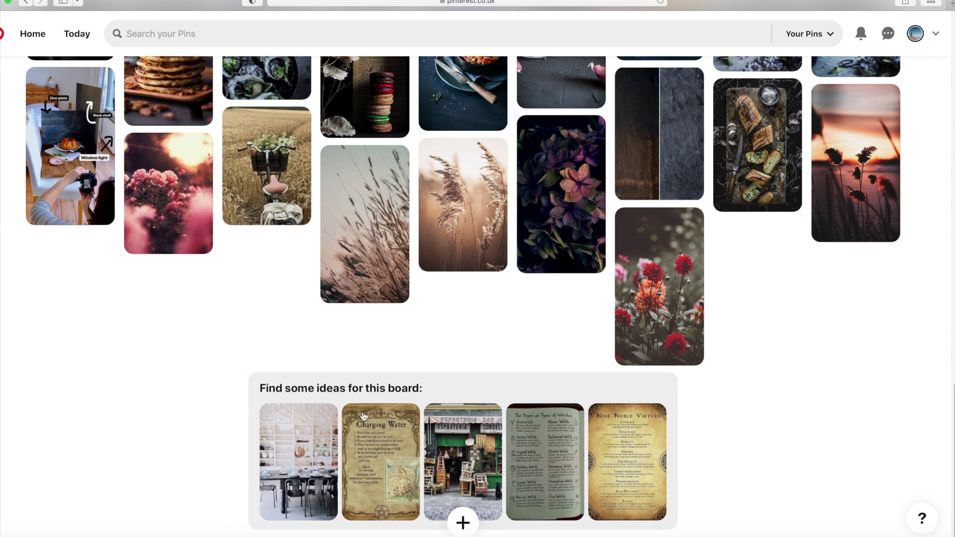
# Open a suggestion from 'Find some ideas for this board' and scroll through the More ideas pins
pyautogui.click(490, 441)
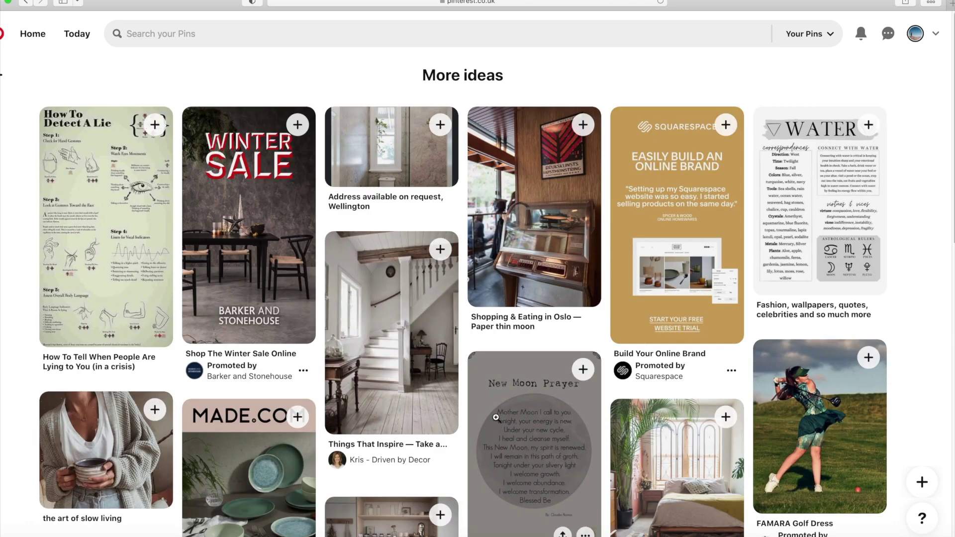
pyautogui.scroll(-8, 500, 434)
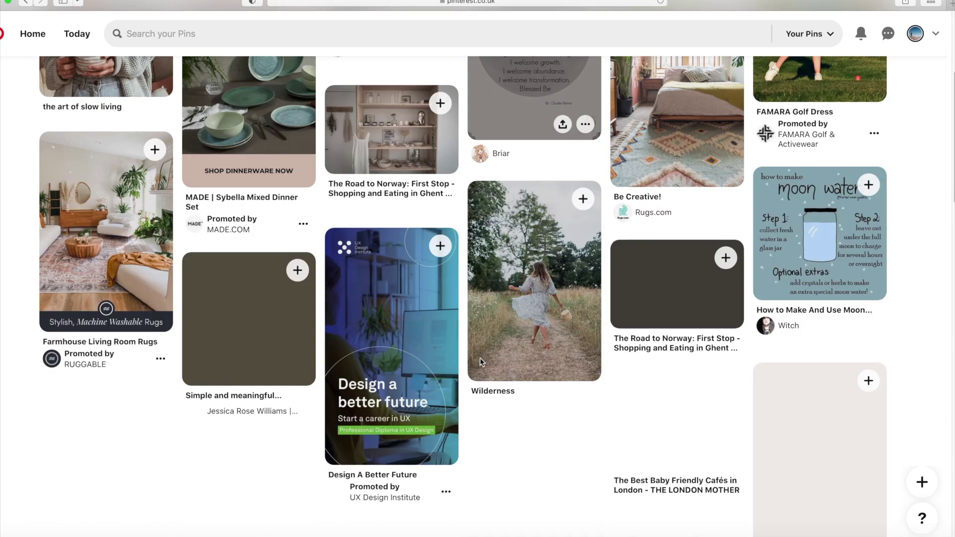
pyautogui.scroll(-5, 498, 375)
pyautogui.scroll(-10, 497, 374)
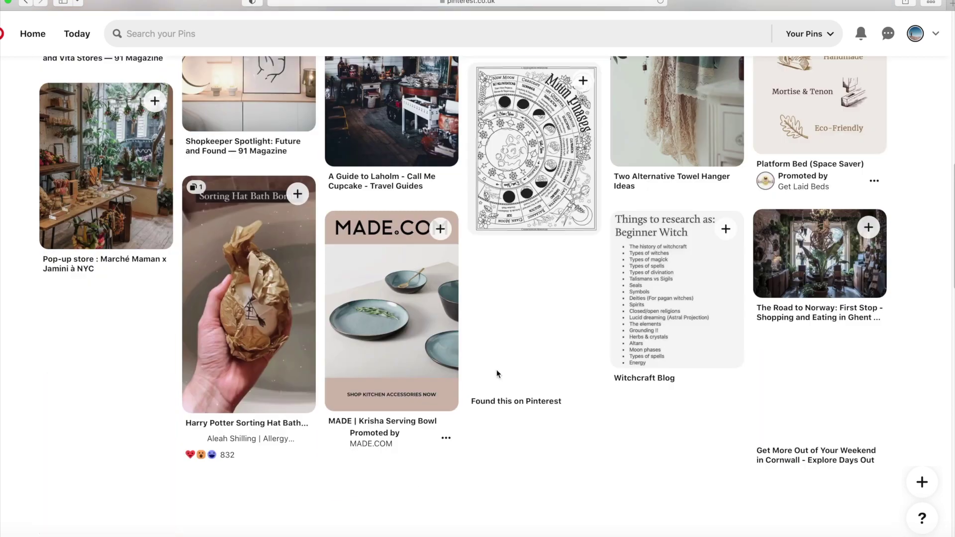
pyautogui.scroll(-2, 492, 370)
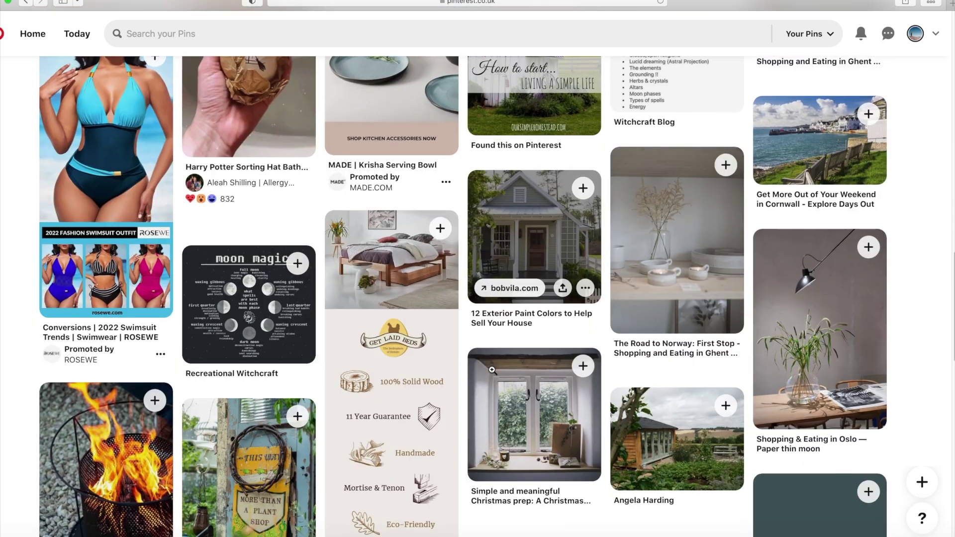
pyautogui.scroll(-5, 492, 370)
pyautogui.scroll(-10, 486, 353)
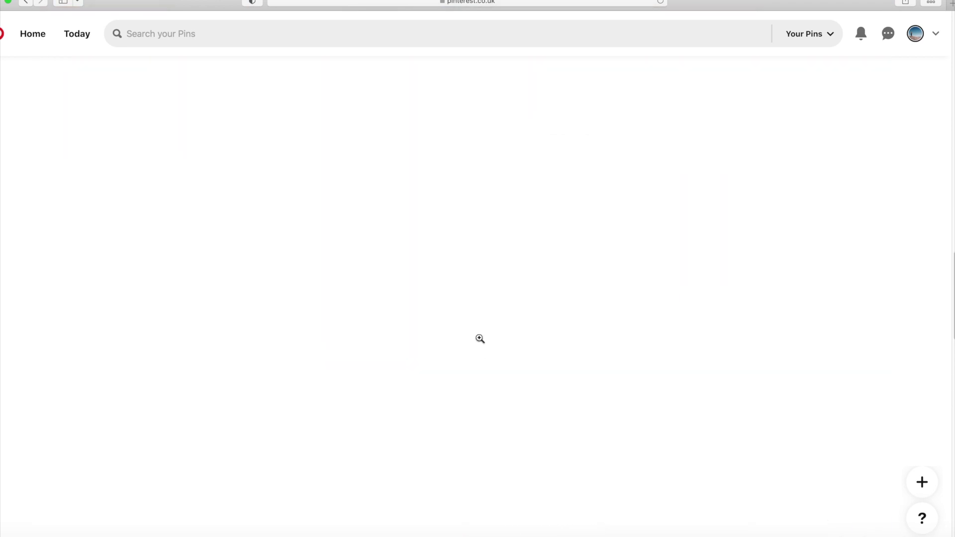
# Search your own pins for 'yoga' and scroll through the results
pyautogui.click(248, 35)
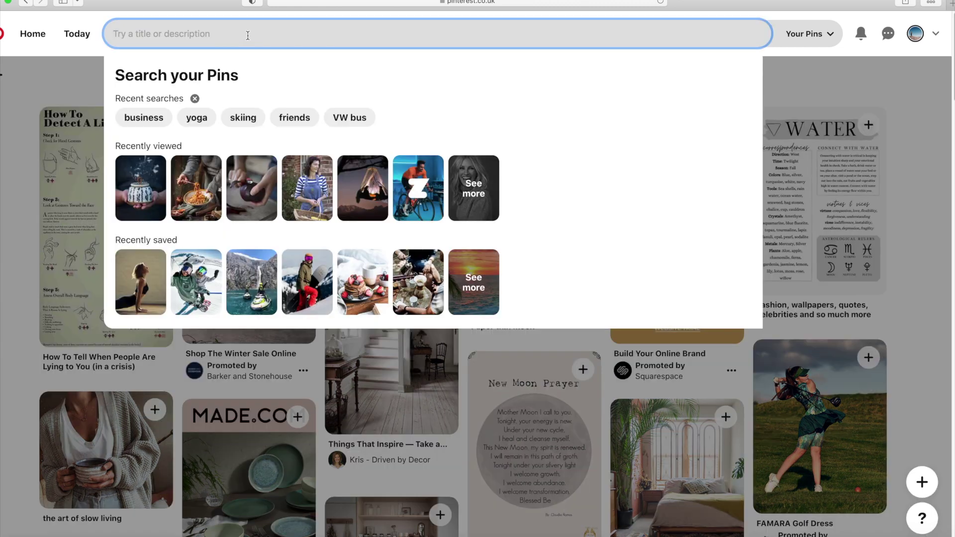
pyautogui.write('yog')
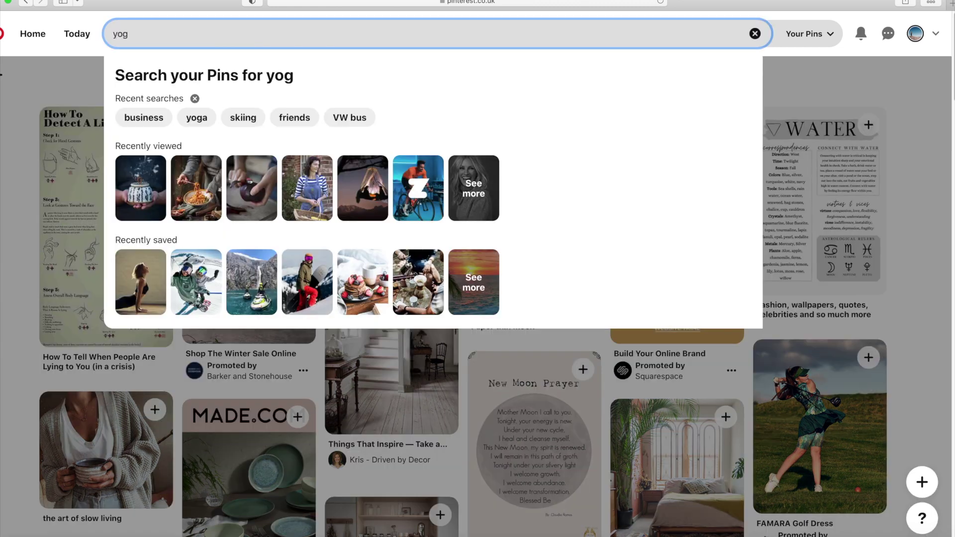
pyautogui.write('a')
pyautogui.press('Return')
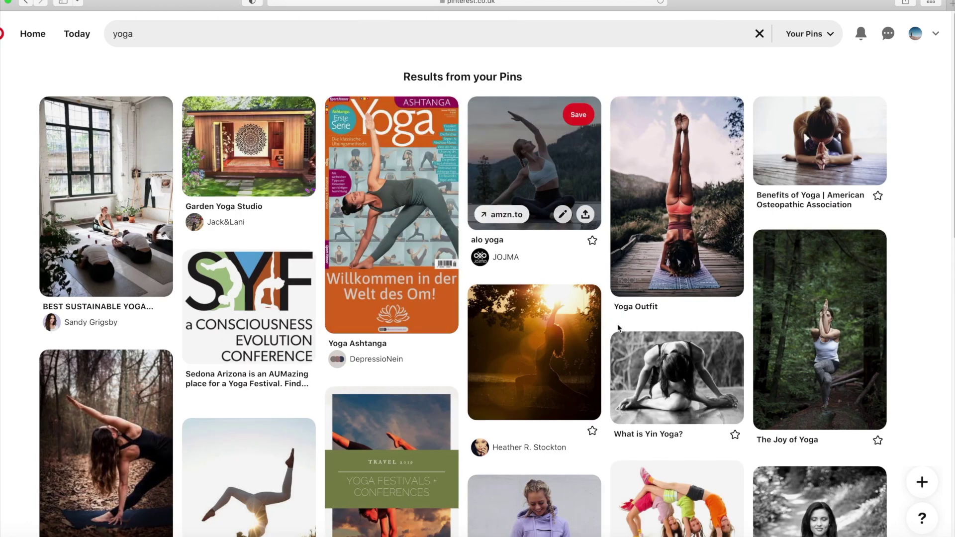
pyautogui.scroll(-3, 625, 322)
pyautogui.scroll(-1, 625, 321)
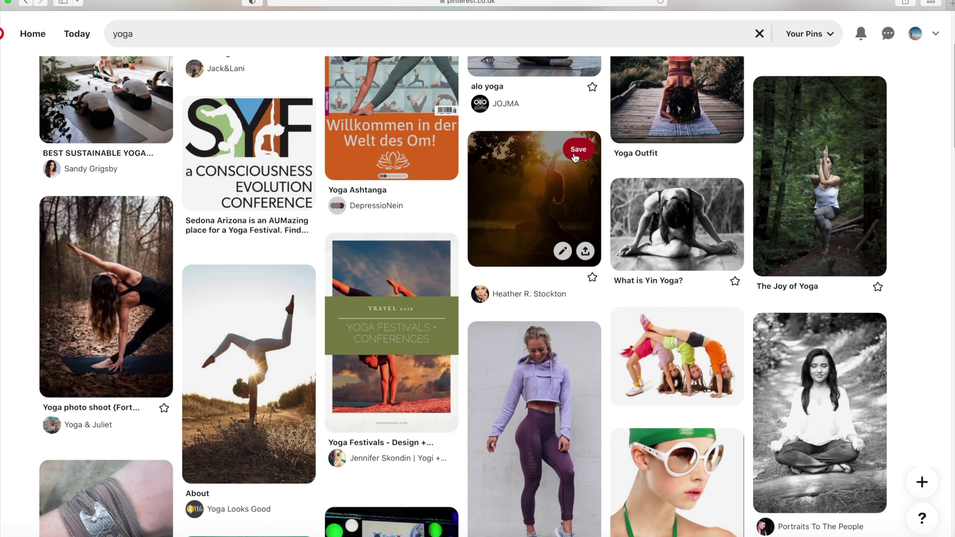
# Save the sunset yoga silhouette pin to the shared secret board
pyautogui.click(585, 151)
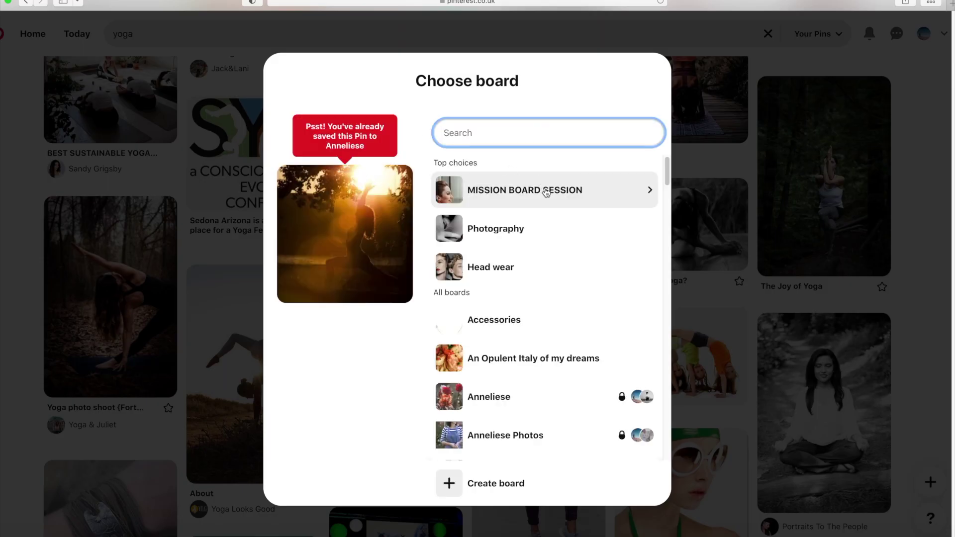
pyautogui.scroll(-15, 545, 398)
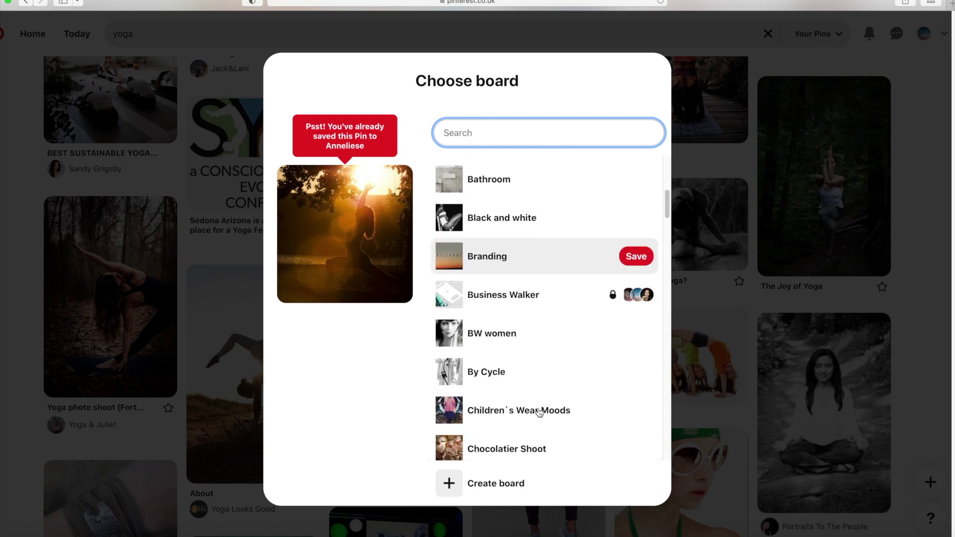
pyautogui.scroll(-5, 543, 363)
pyautogui.scroll(7, 546, 356)
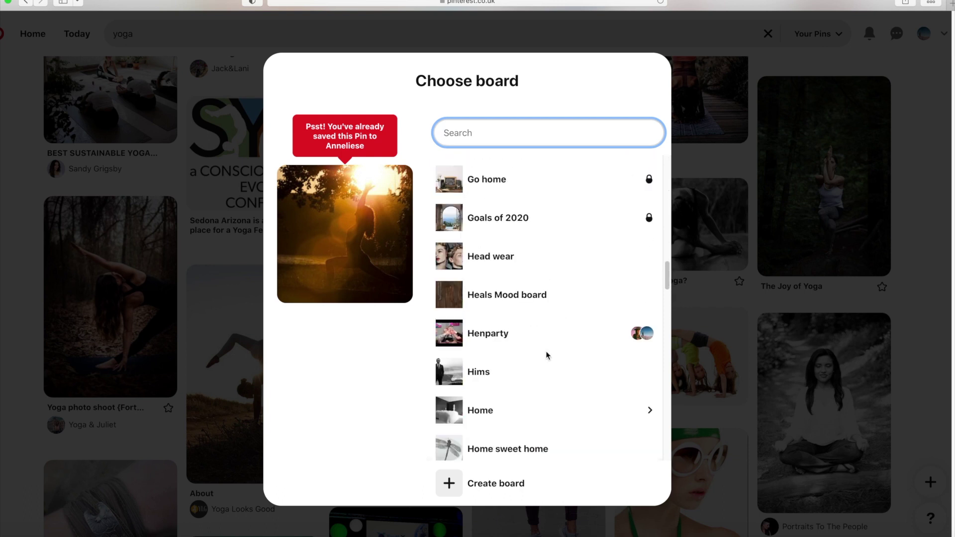
pyautogui.scroll(10, 547, 356)
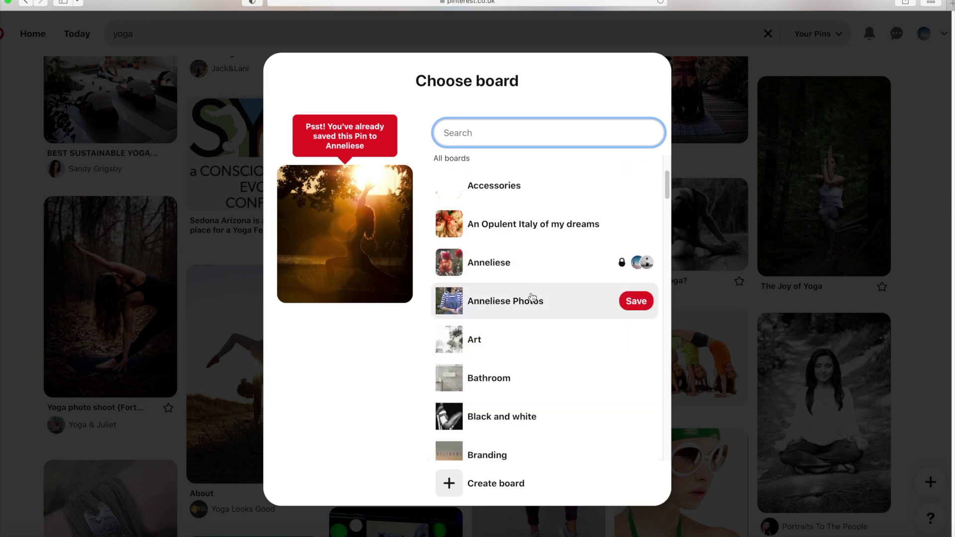
pyautogui.click(535, 268)
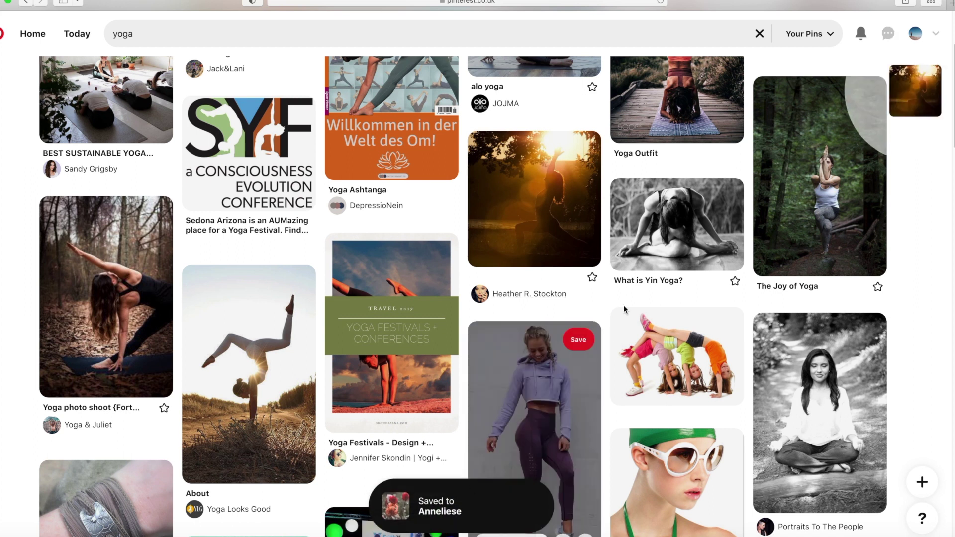
pyautogui.scroll(3, 623, 305)
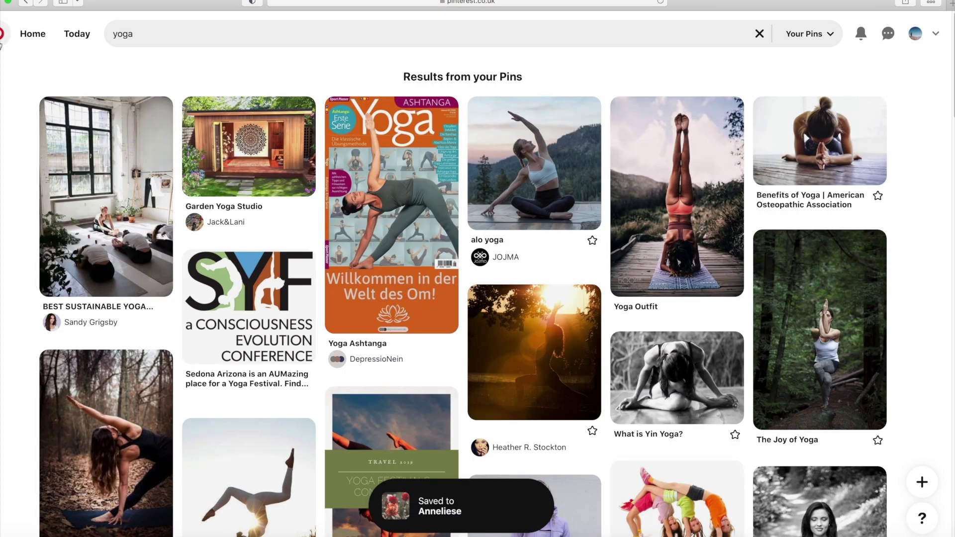
# Go back, then load the photography portfolio site in a new tab and open PEOPLE > PORTRAITS
pyautogui.click(26, 4)
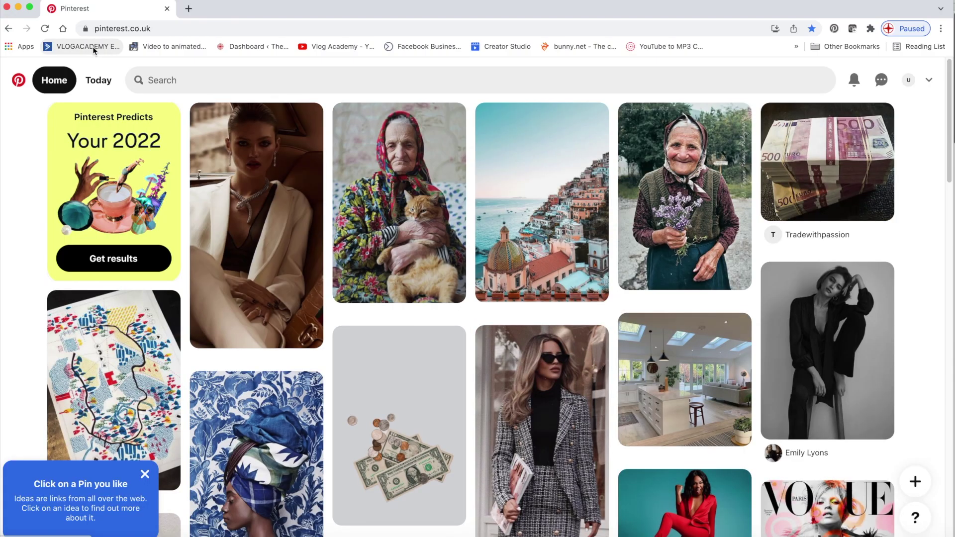
pyautogui.click(189, 9)
pyautogui.write('mie')
pyautogui.press('Return')
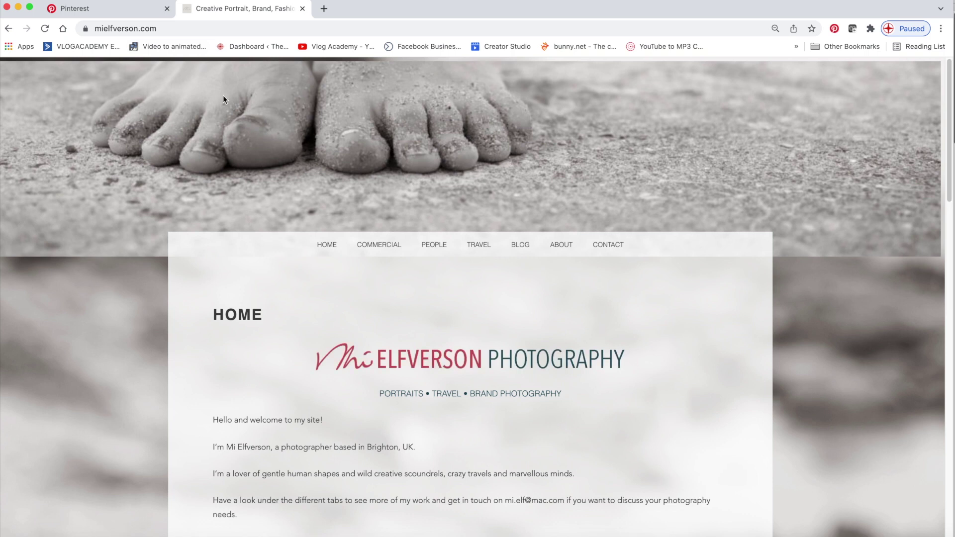
pyautogui.moveTo(478, 246)
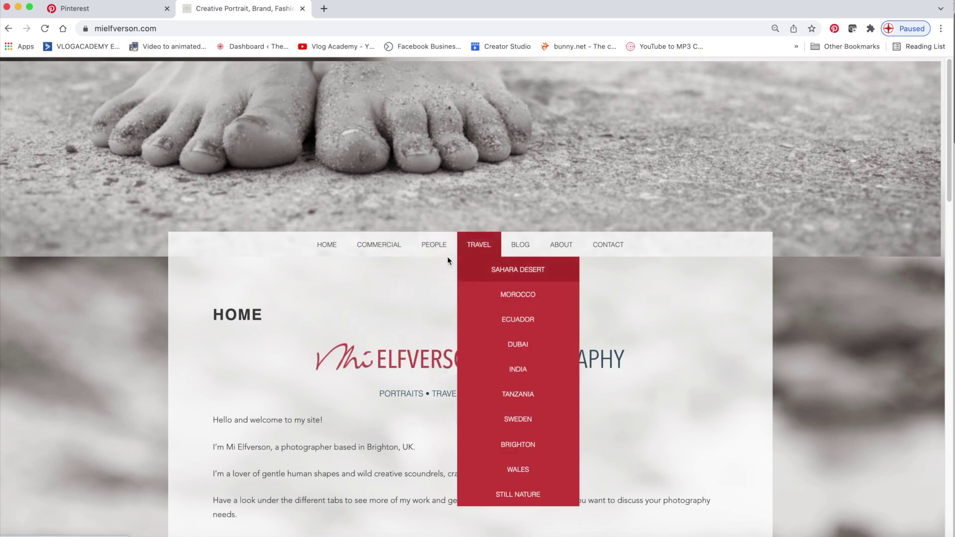
pyautogui.moveTo(444, 253)
pyautogui.click(467, 271)
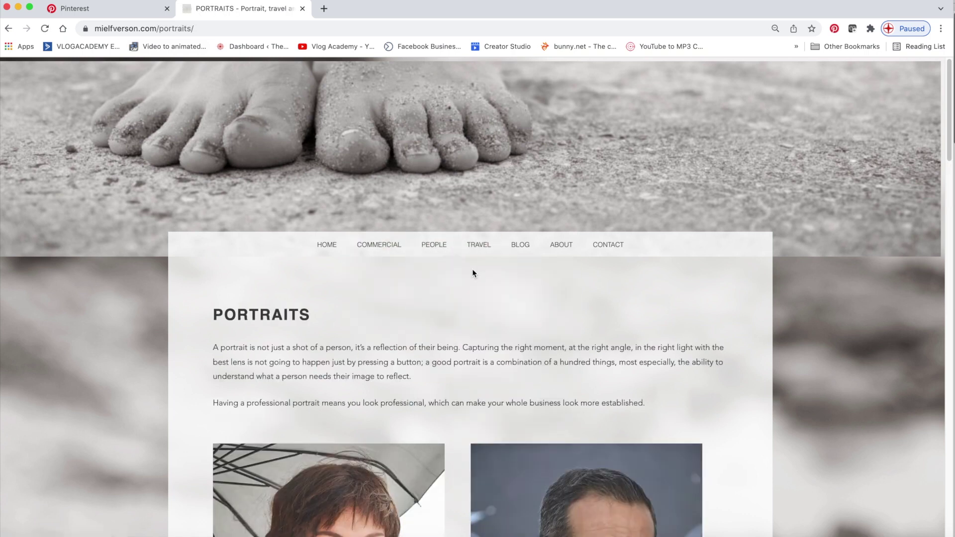
pyautogui.scroll(-12, 487, 275)
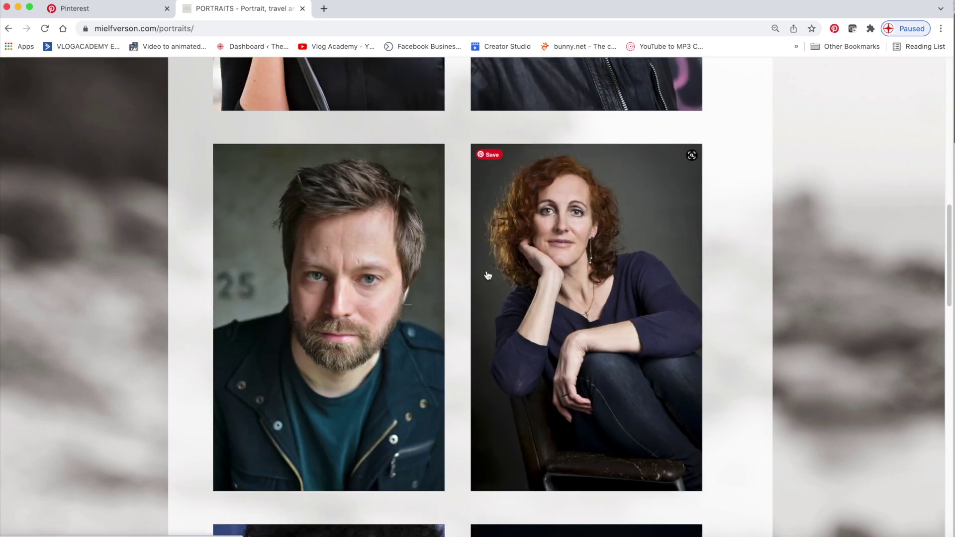
# Bring up the extension's save options for the red-haired woman's portrait and start a new board
pyautogui.click(492, 155)
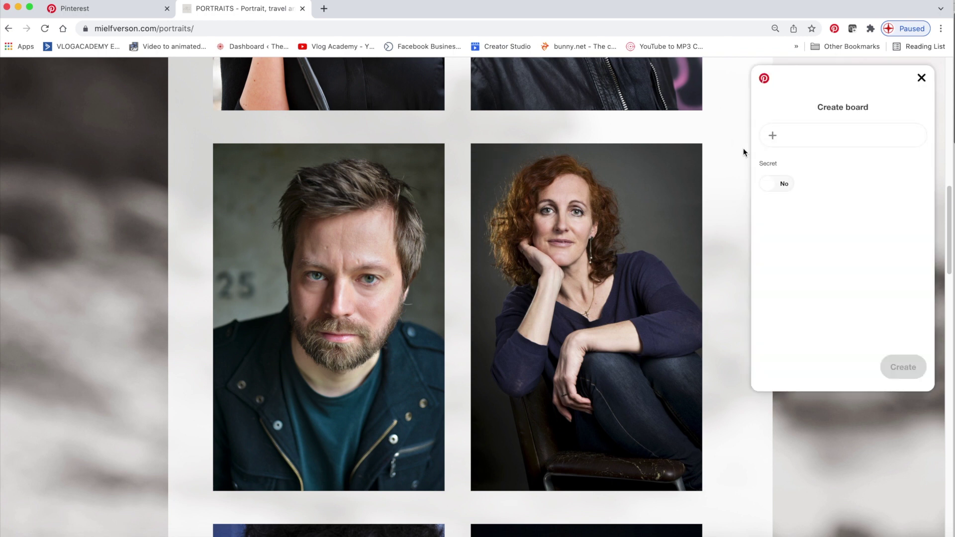
pyautogui.click(808, 133)
pyautogui.click(922, 79)
pyautogui.moveTo(551, 173)
pyautogui.click(492, 155)
# Name the new board 'Mission Board 2022', create it with the portrait, and visit the saved pin
pyautogui.click(845, 134)
pyautogui.write('Mission Board 2022')
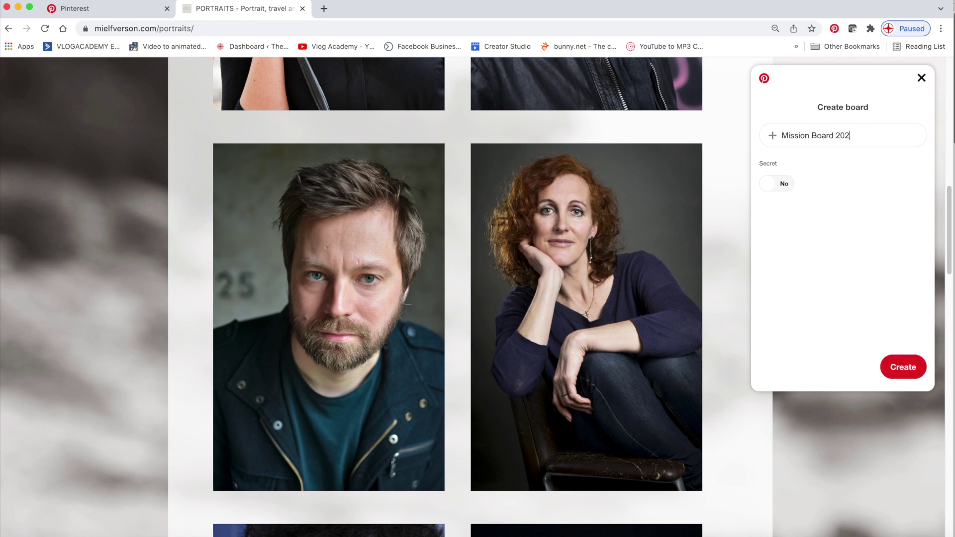
pyautogui.click(904, 371)
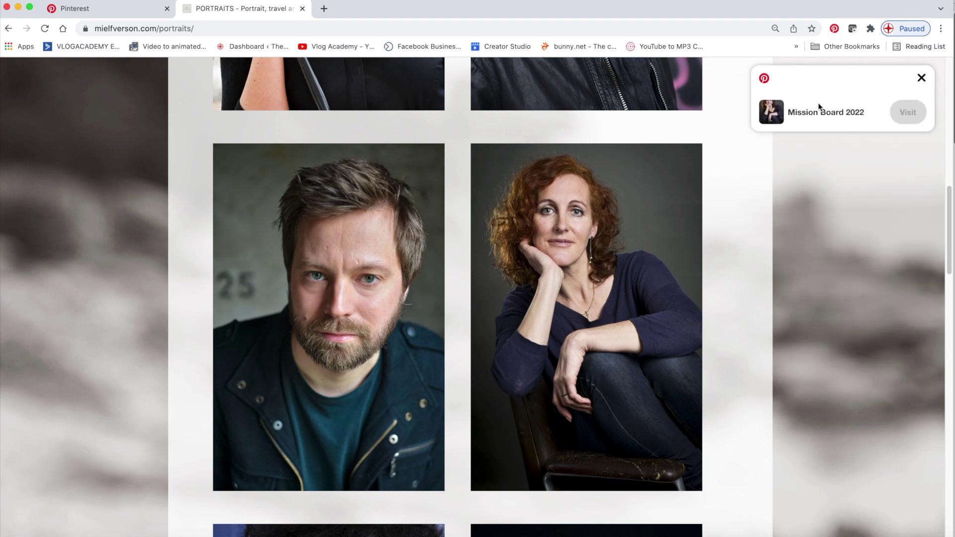
pyautogui.click(910, 113)
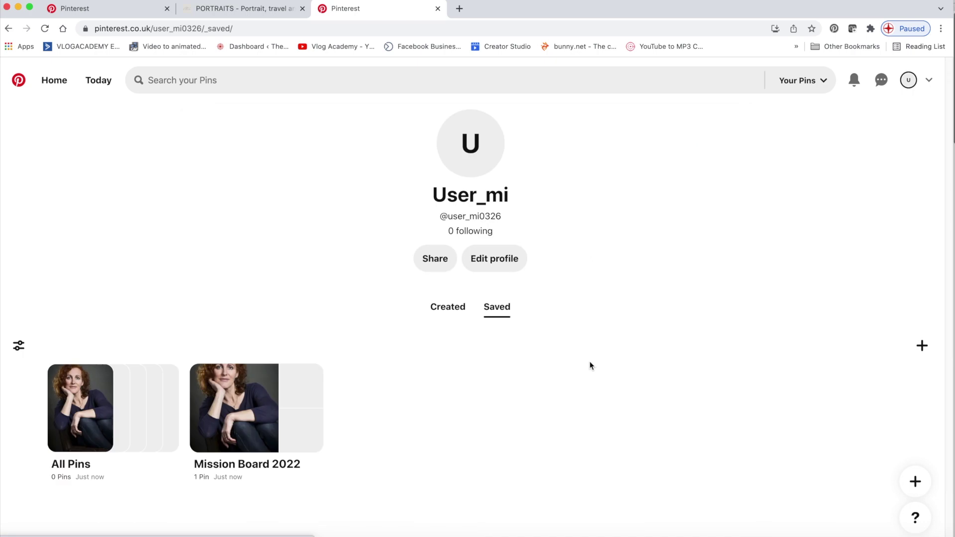
# Open the Mission Board 2022 card from the Saved boards to see its single portrait pin
pyautogui.moveTo(277, 436)
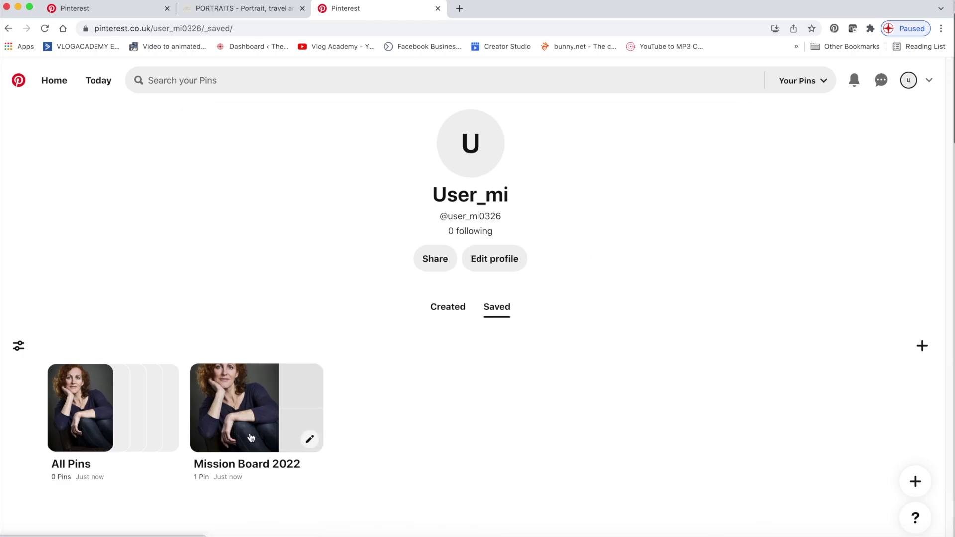
pyautogui.click(217, 431)
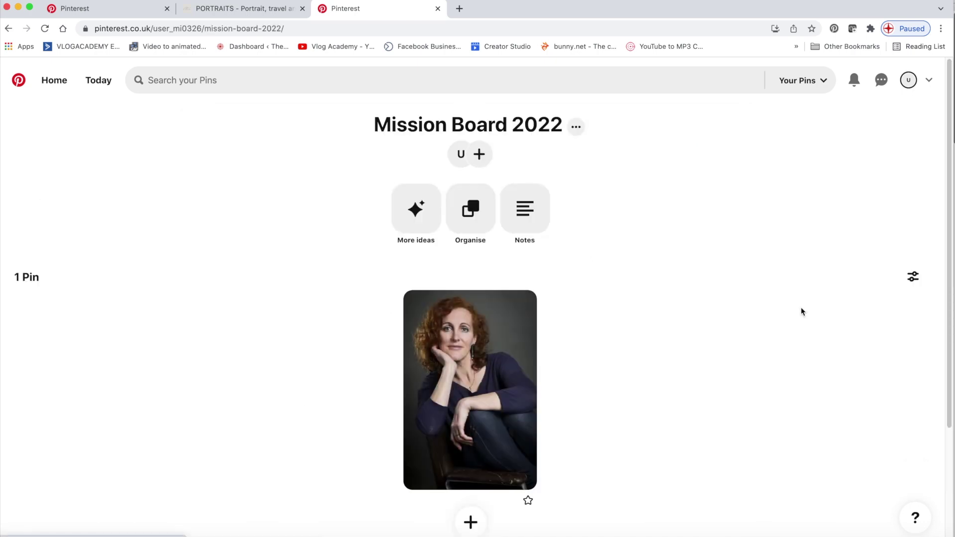
pyautogui.click(346, 29)
# Search for bbc news and open the BBC News Djokovic visa appeal article
pyautogui.write('bb')
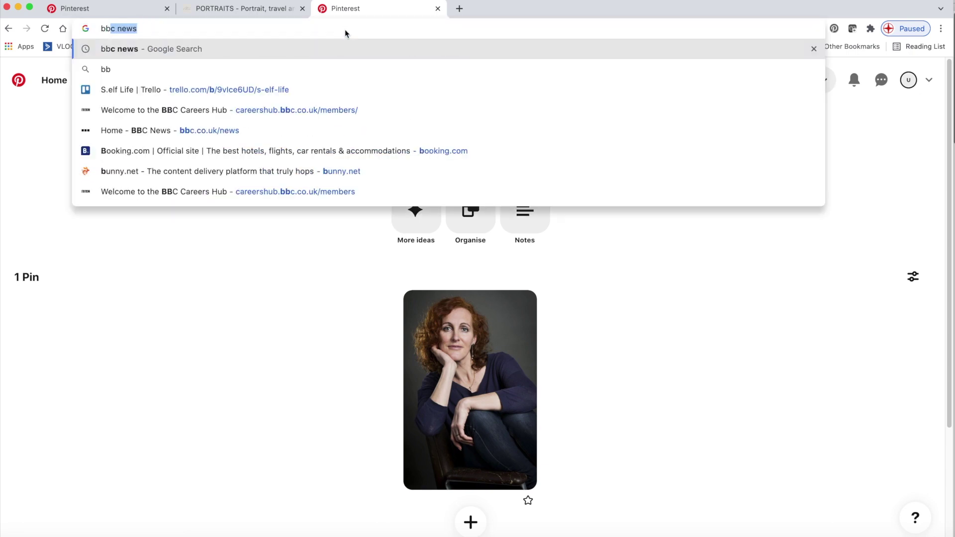
pyautogui.press('Return')
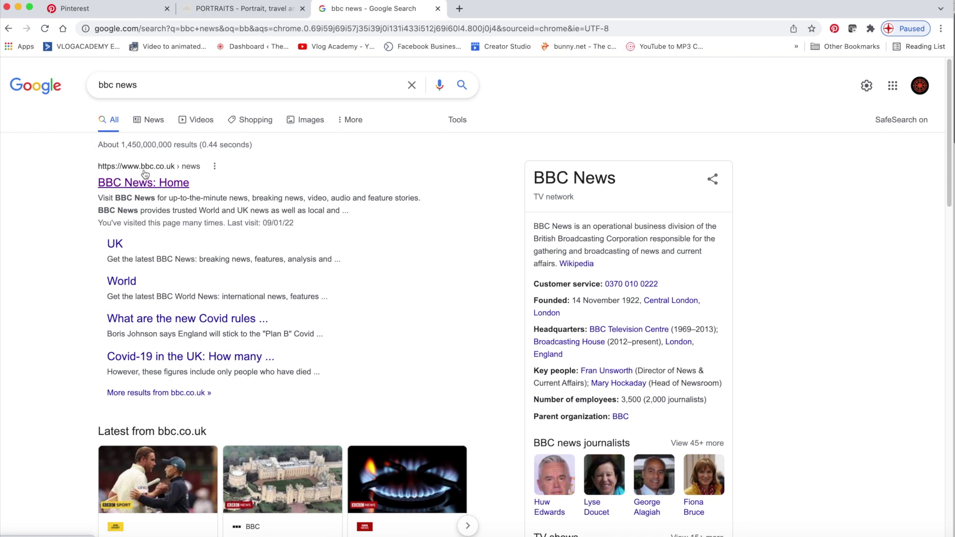
pyautogui.click(149, 183)
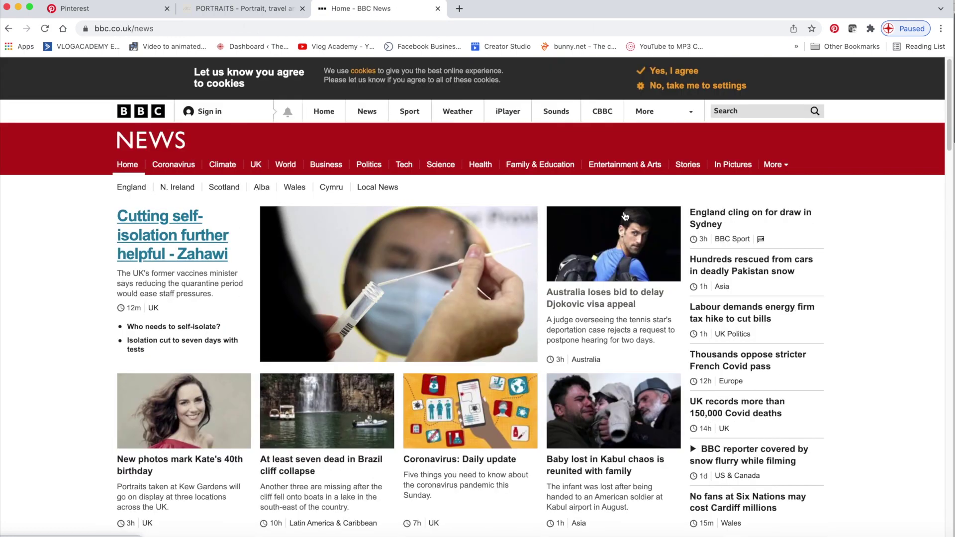
pyautogui.click(628, 235)
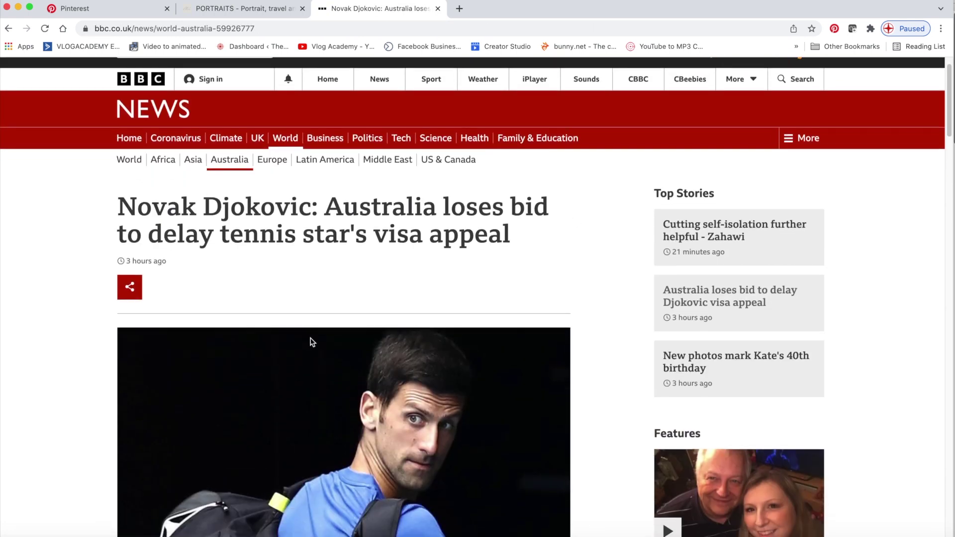
pyautogui.scroll(-3, 313, 358)
# Close the BBC article and PORTRAITS tabs, leaving only Pinterest open
pyautogui.moveTo(138, 190)
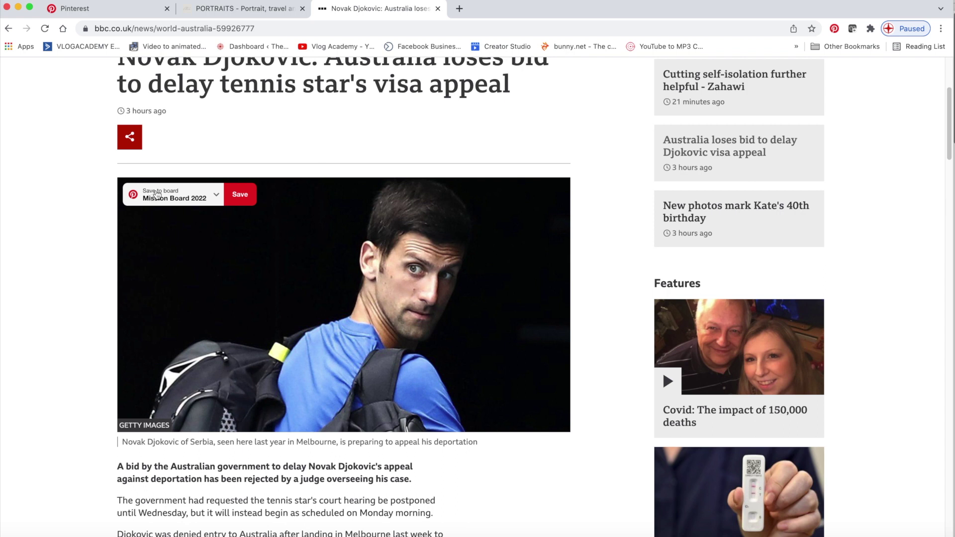
pyautogui.click(437, 8)
pyautogui.click(303, 8)
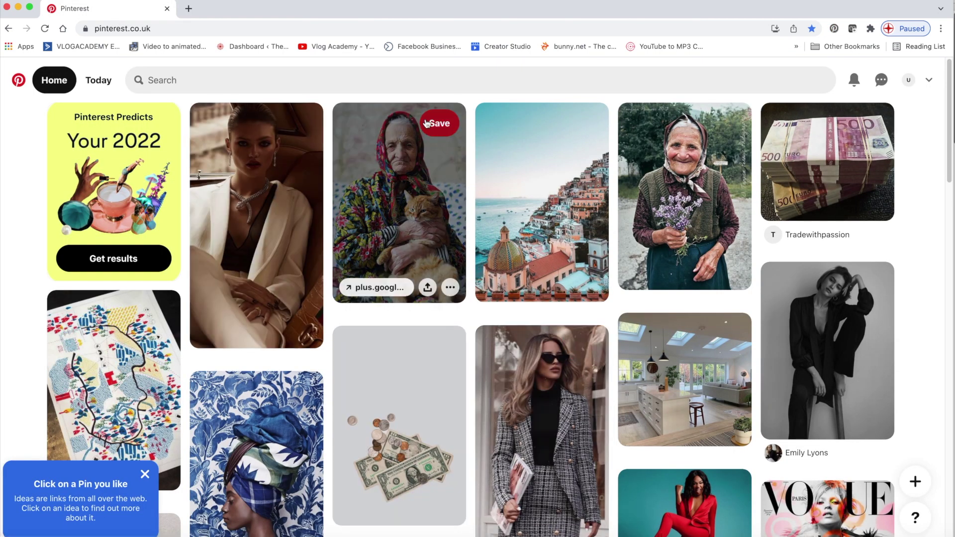
# Save the old woman with a cat pin, then search Pinterest for Powerful women ideas
pyautogui.click(433, 126)
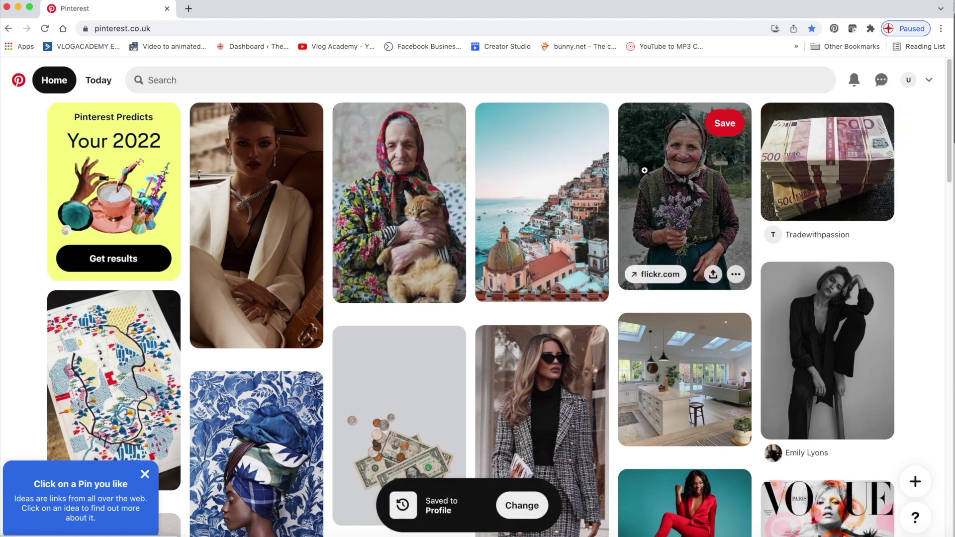
pyautogui.click(144, 82)
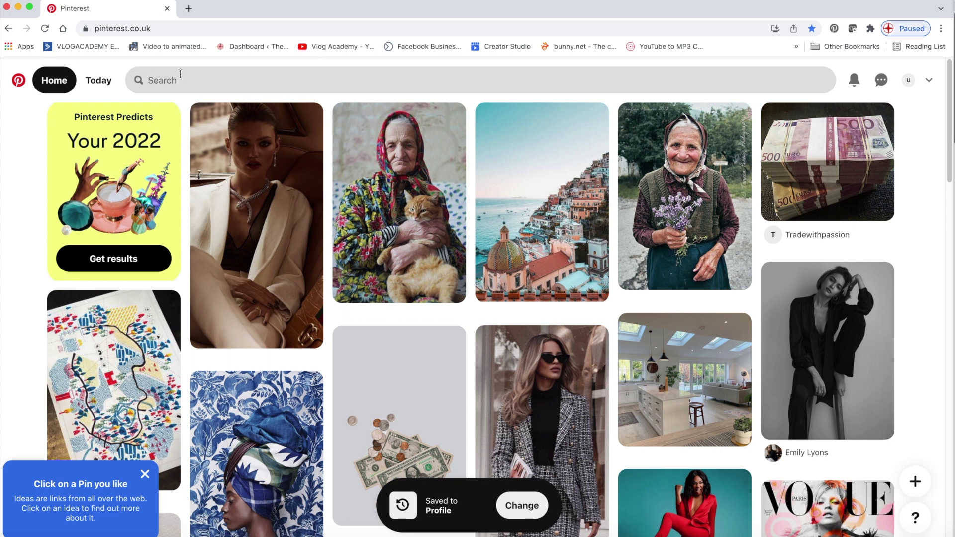
pyautogui.click(182, 75)
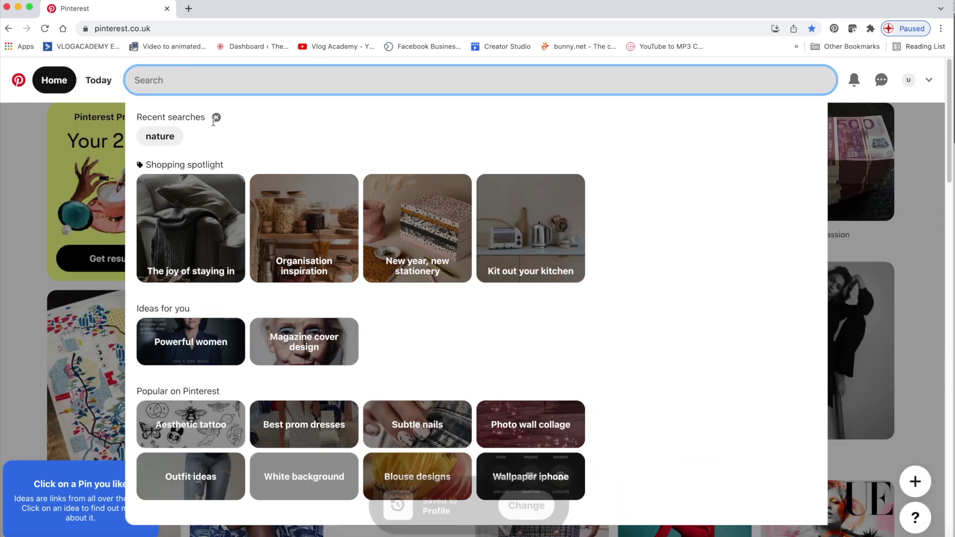
pyautogui.scroll(-2, 518, 282)
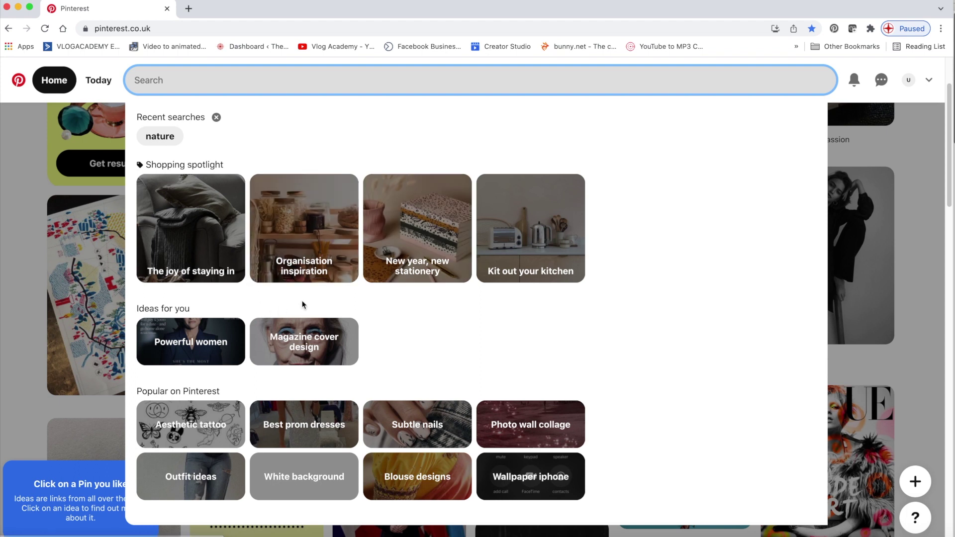
pyautogui.click(212, 343)
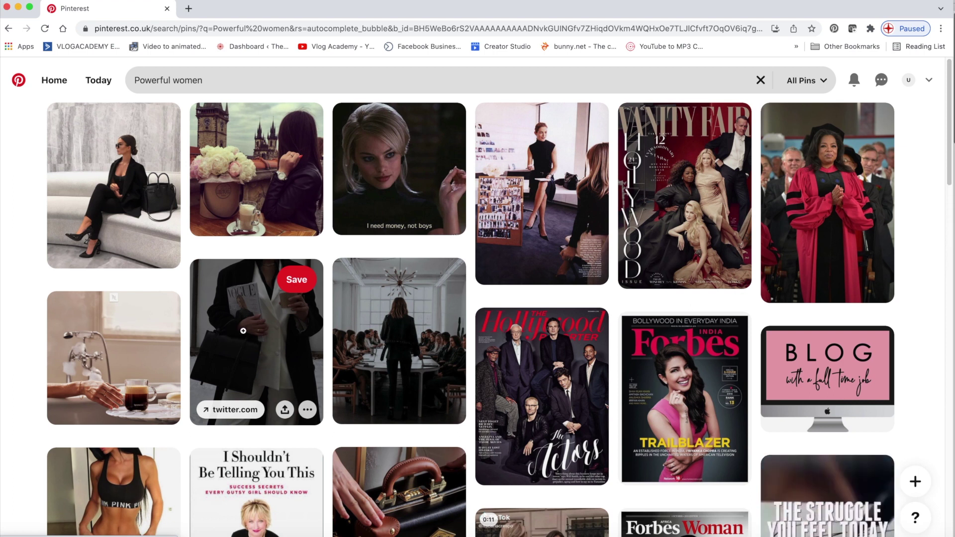
# Open the jet pin's source article 'Living the Dream (26 Photos)'
pyautogui.scroll(-5, 408, 296)
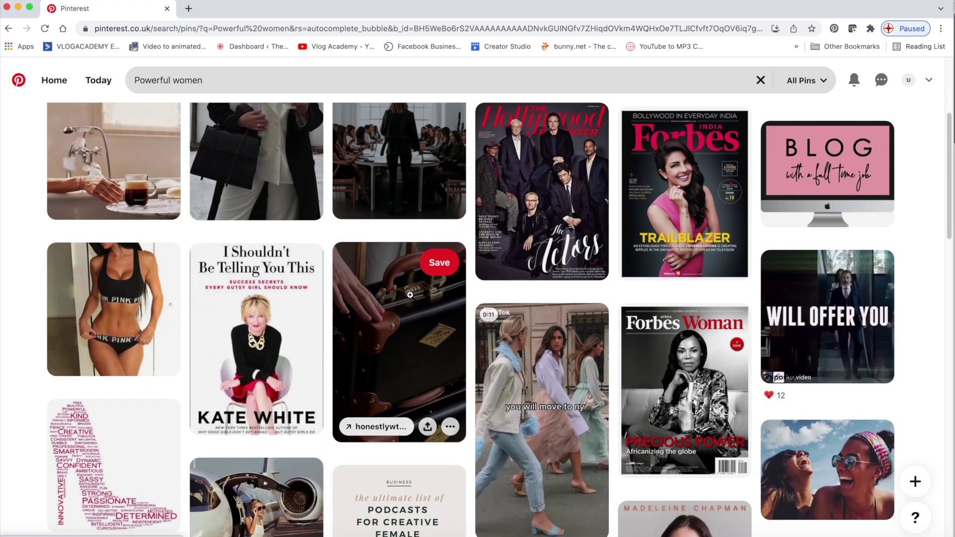
pyautogui.scroll(-4, 410, 295)
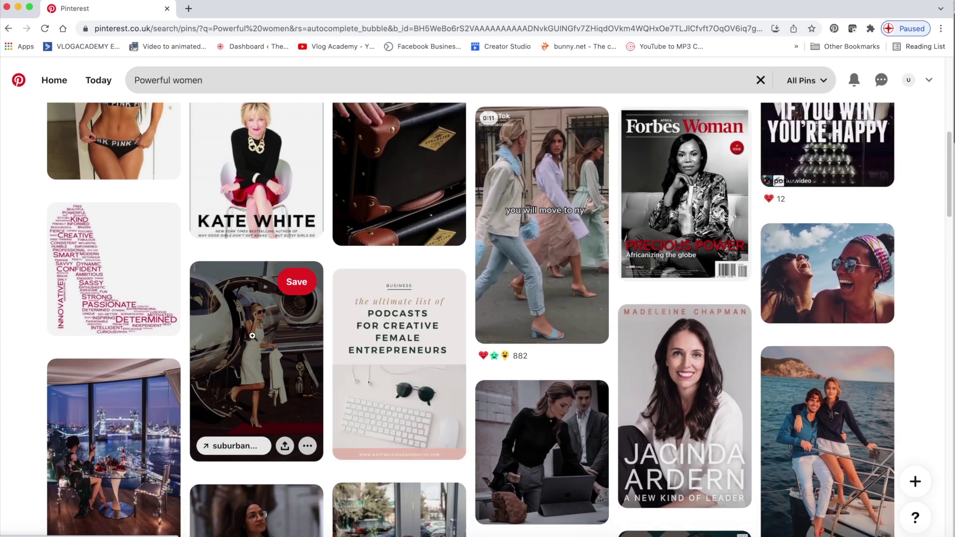
pyautogui.click(245, 448)
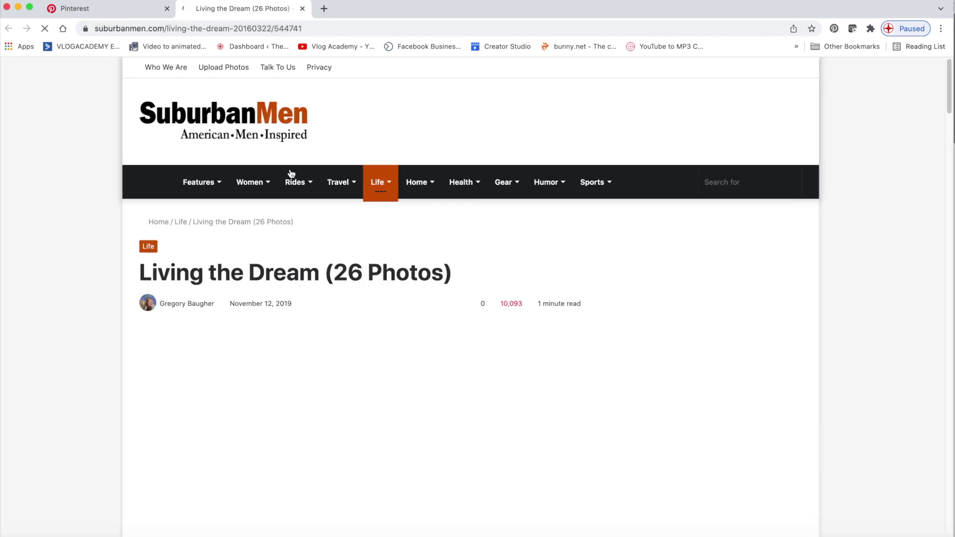
# Check the extension's board list for the car photo without saving, then return to the Powerful women results
pyautogui.scroll(-2, 522, 304)
pyautogui.scroll(-5, 479, 276)
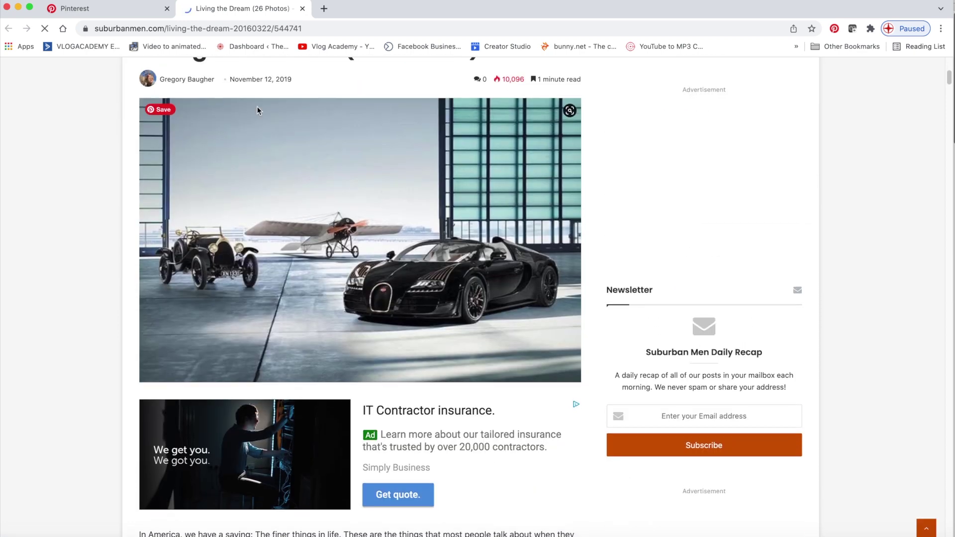
pyautogui.moveTo(163, 112)
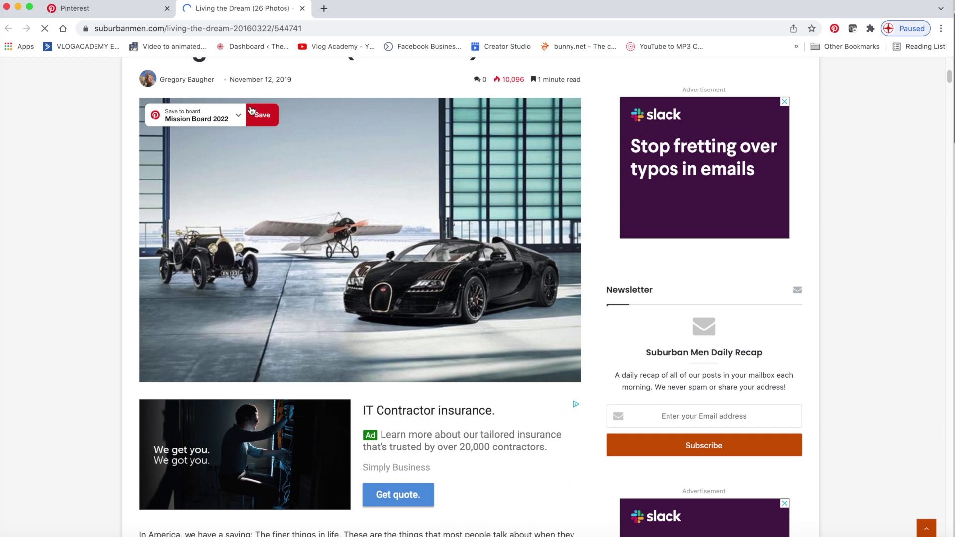
pyautogui.click(225, 120)
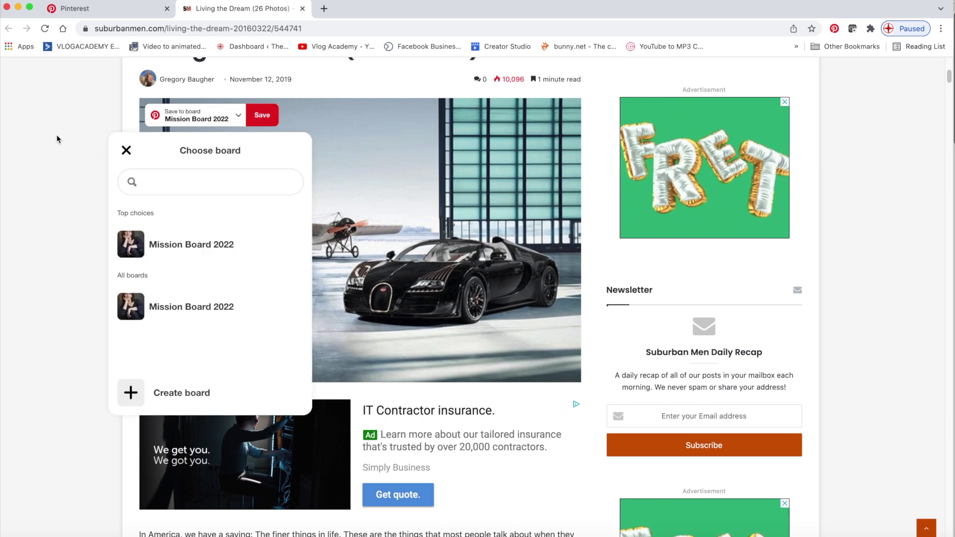
pyautogui.click(56, 138)
pyautogui.click(121, 7)
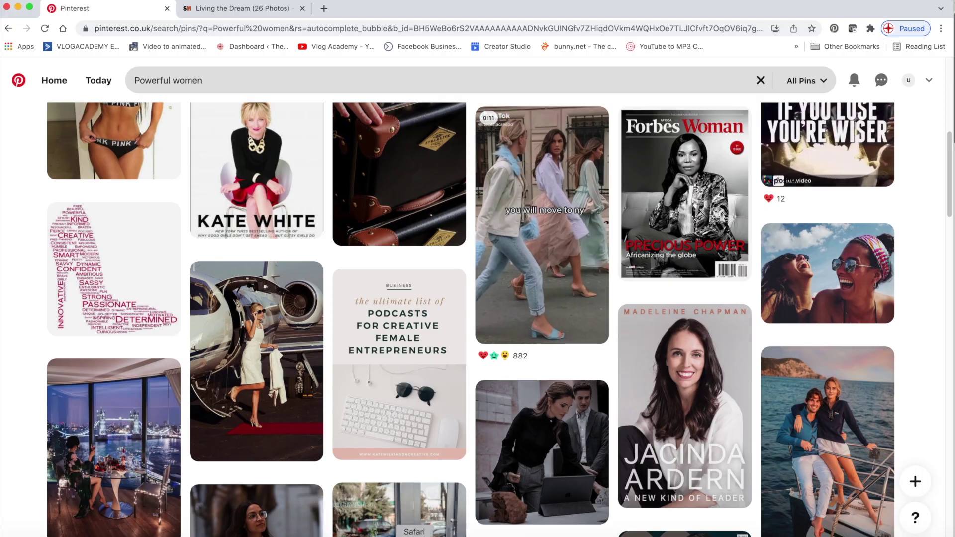
pyautogui.click(415, 535)
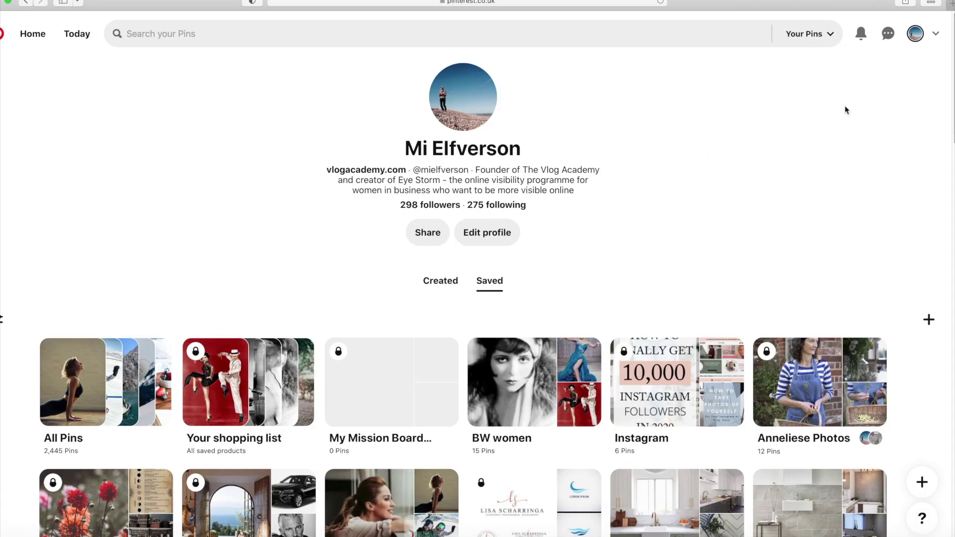
# Switch to The Vlog Academy business account from the account menu
pyautogui.click(936, 34)
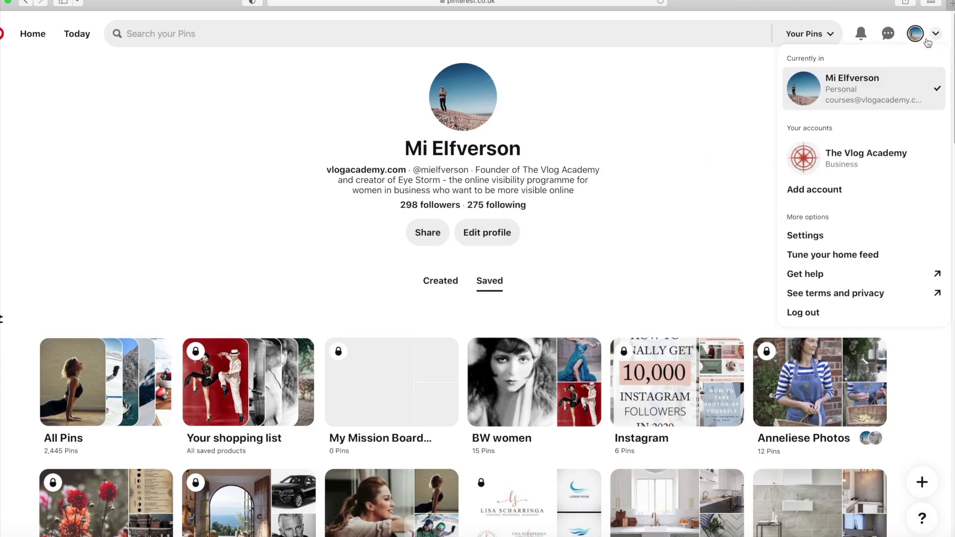
pyautogui.click(857, 165)
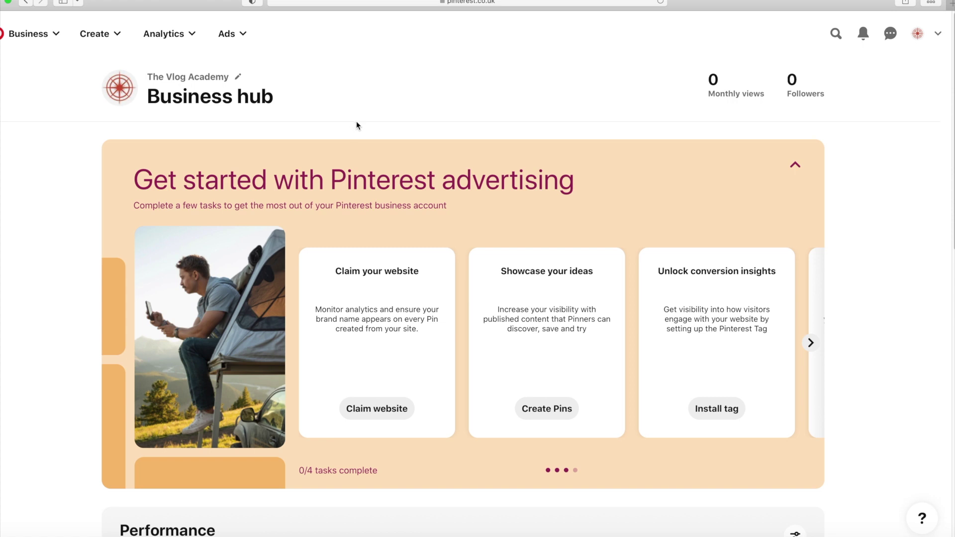
# Switch back to the personal account, whose profile shows 298 followers and its saved boards
pyautogui.scroll(-6, 392, 273)
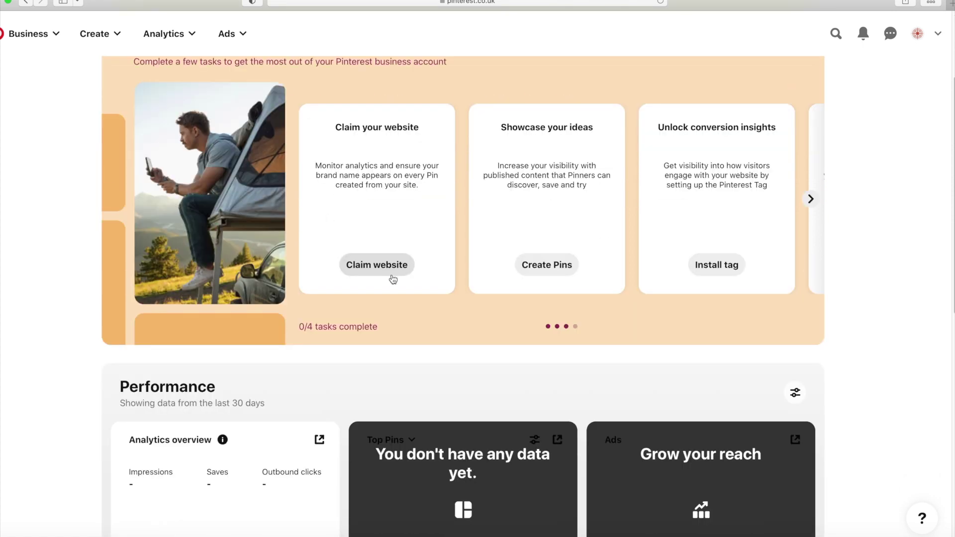
pyautogui.scroll(-2, 383, 267)
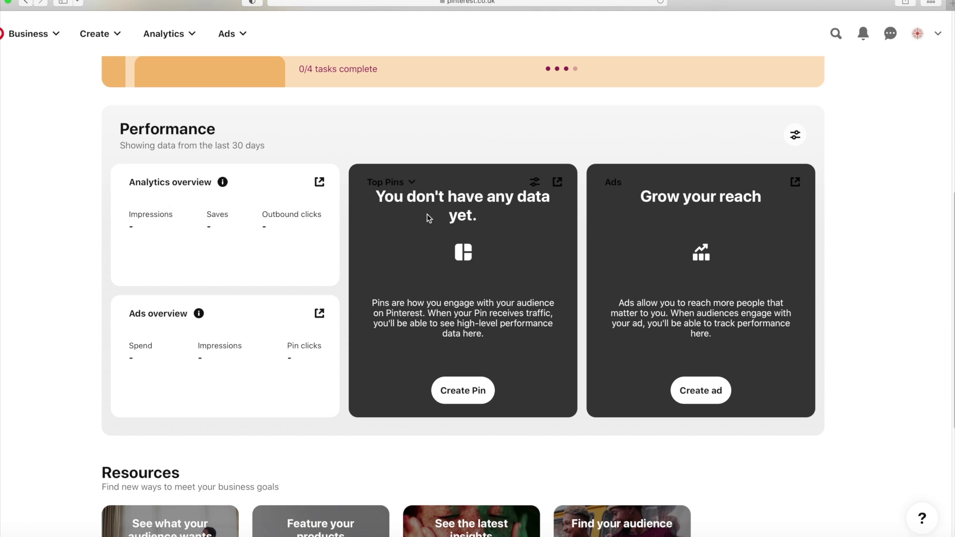
pyautogui.scroll(6, 428, 217)
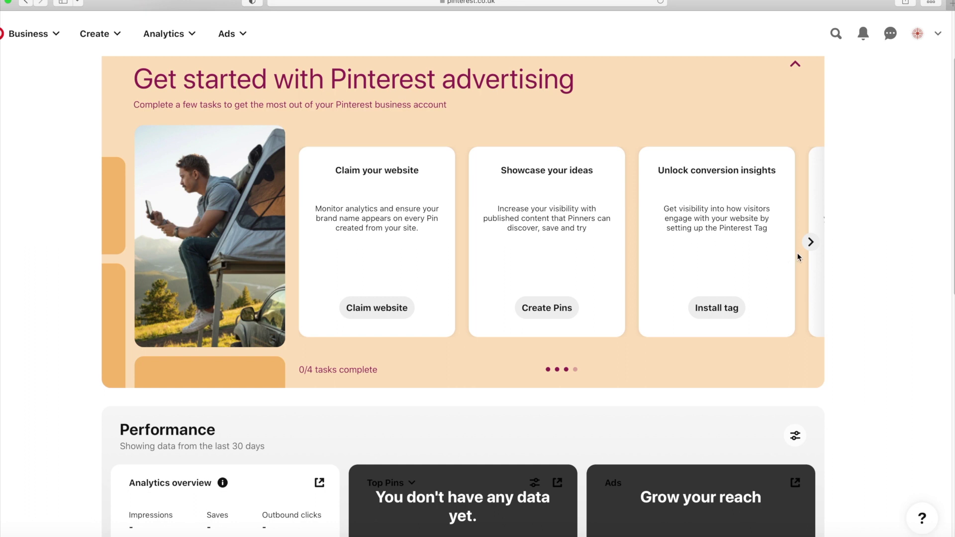
pyautogui.click(811, 242)
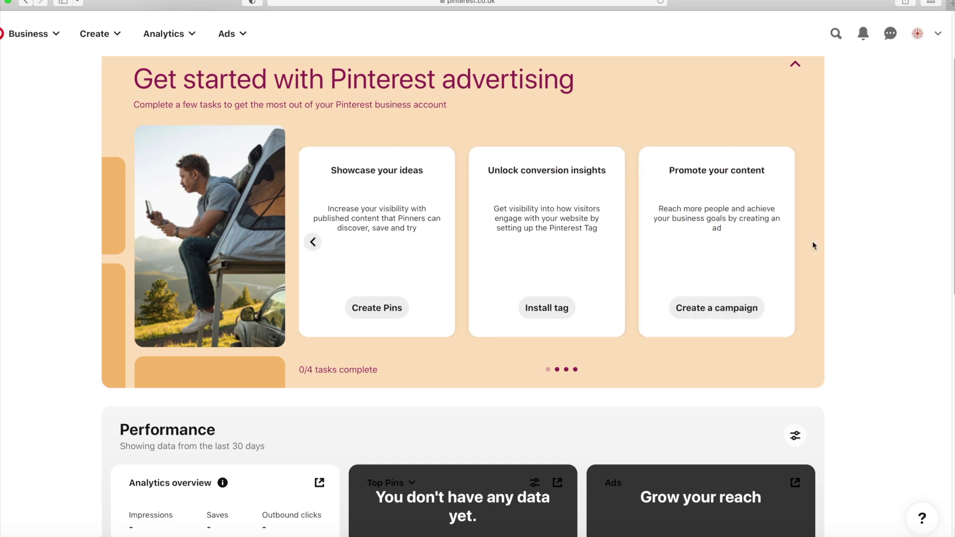
pyautogui.scroll(2, 865, 164)
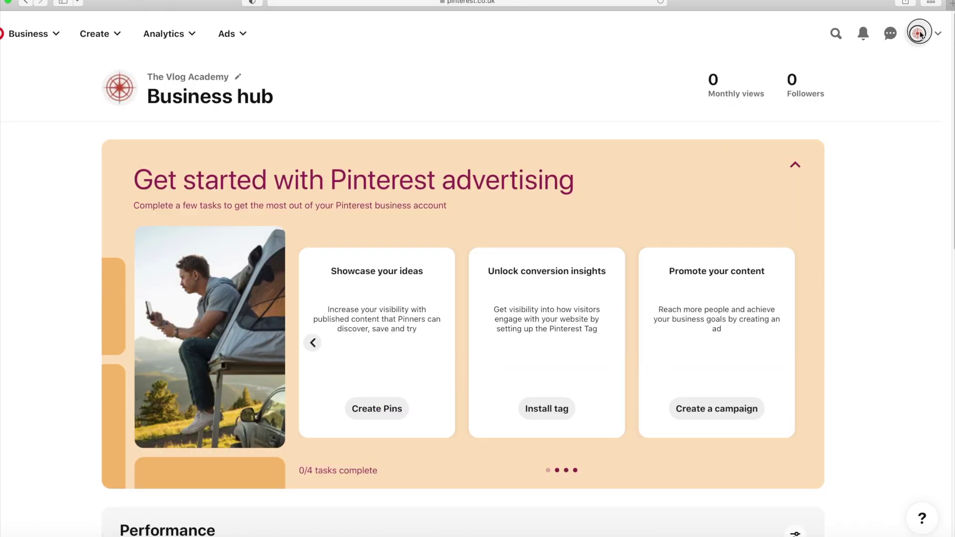
pyautogui.click(919, 35)
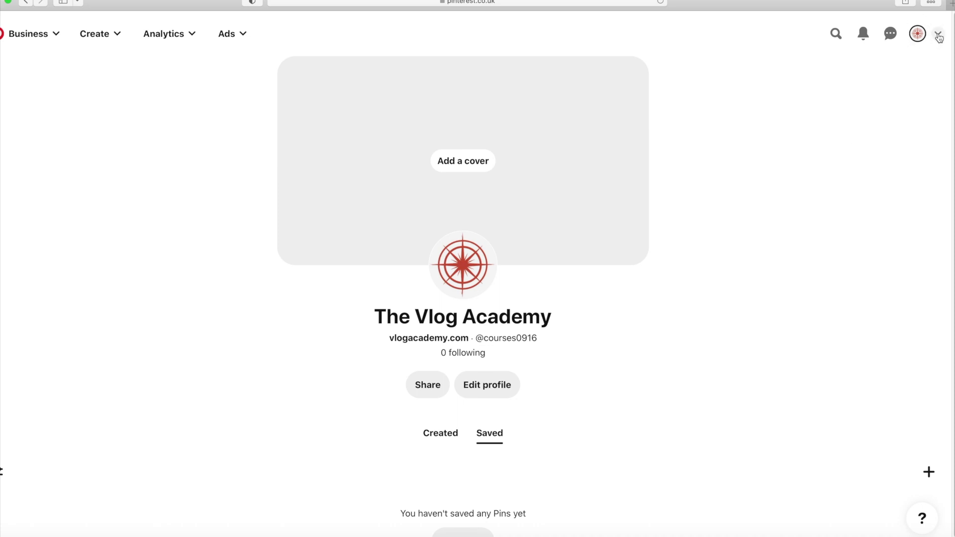
pyautogui.click(939, 34)
pyautogui.click(851, 160)
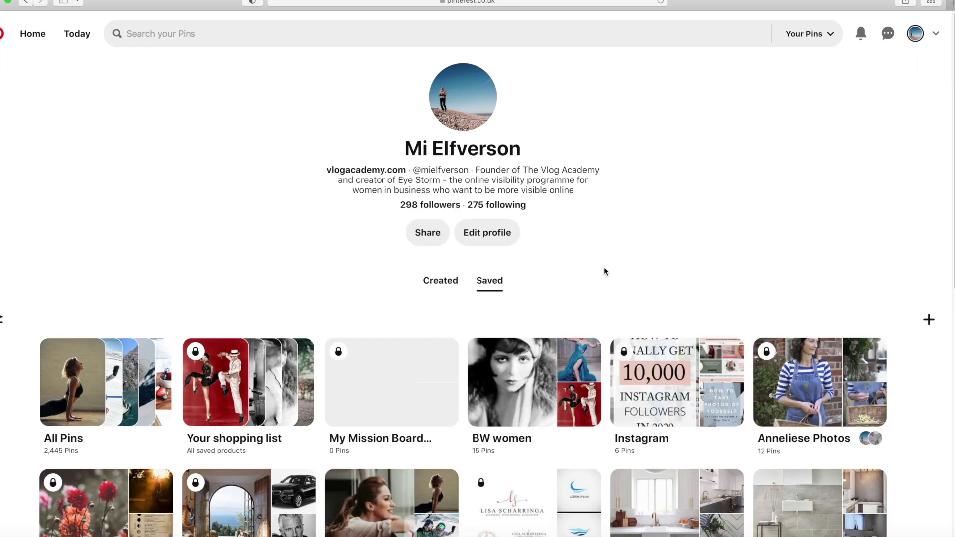
# Open the MISSION BOARD SESSION board and its Mission ✧ Magazine cover section
pyautogui.scroll(-3, 622, 290)
pyautogui.scroll(-5, 621, 288)
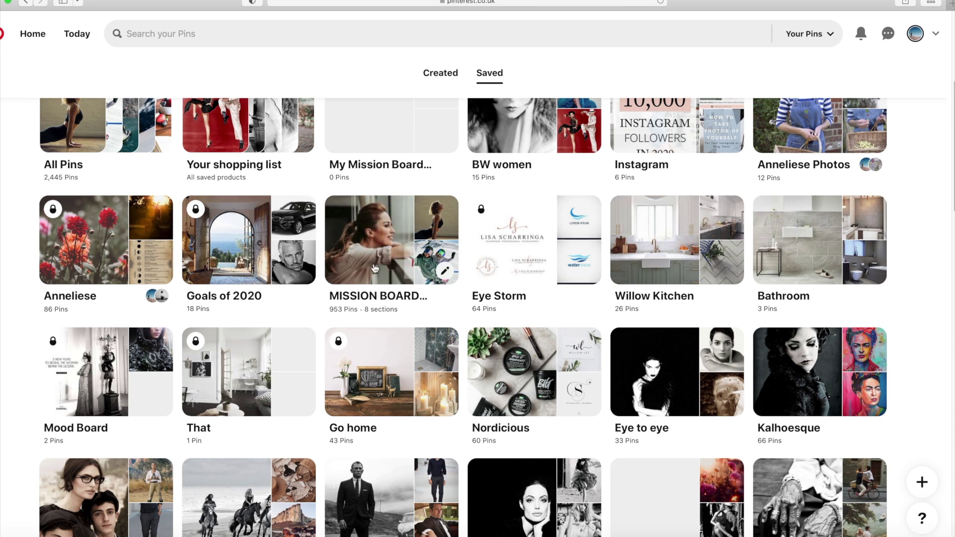
pyautogui.click(375, 269)
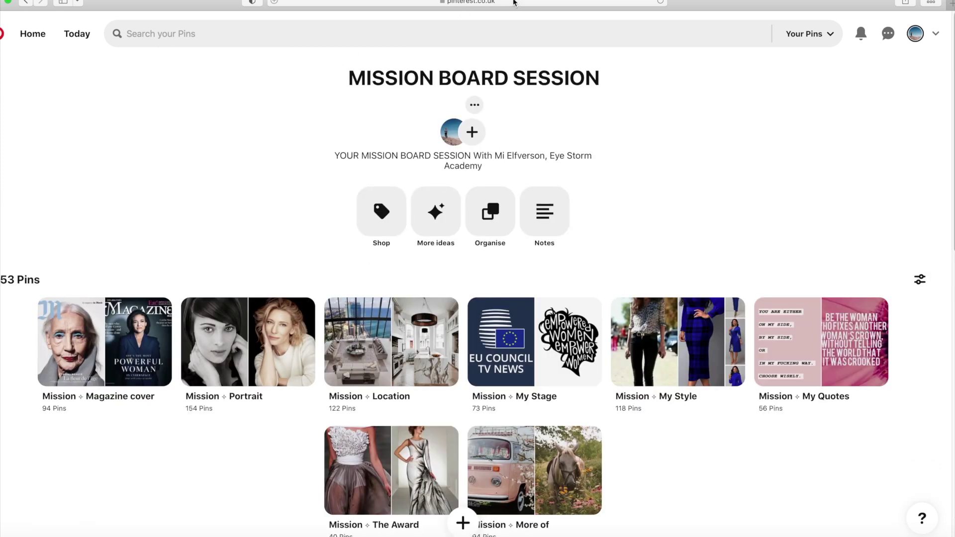
pyautogui.click(514, 2)
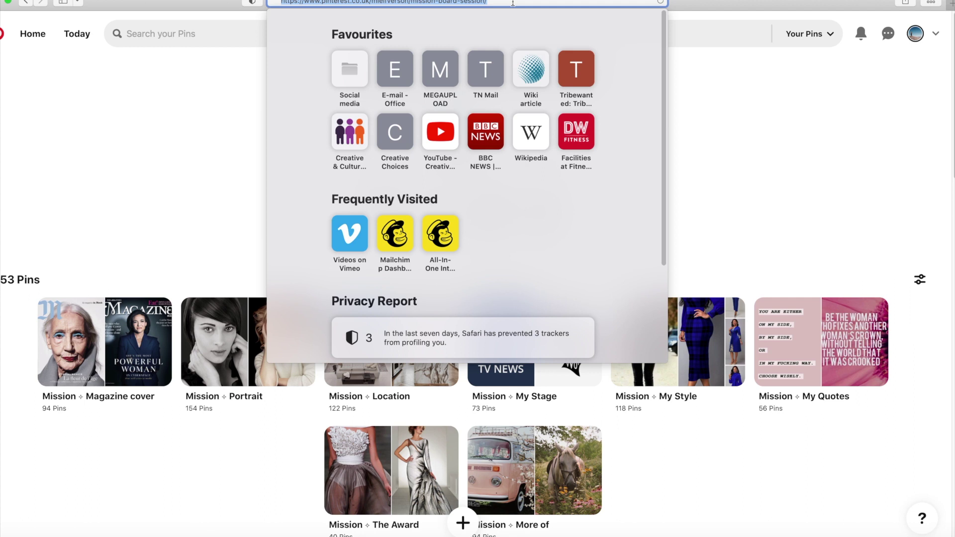
pyautogui.click(134, 150)
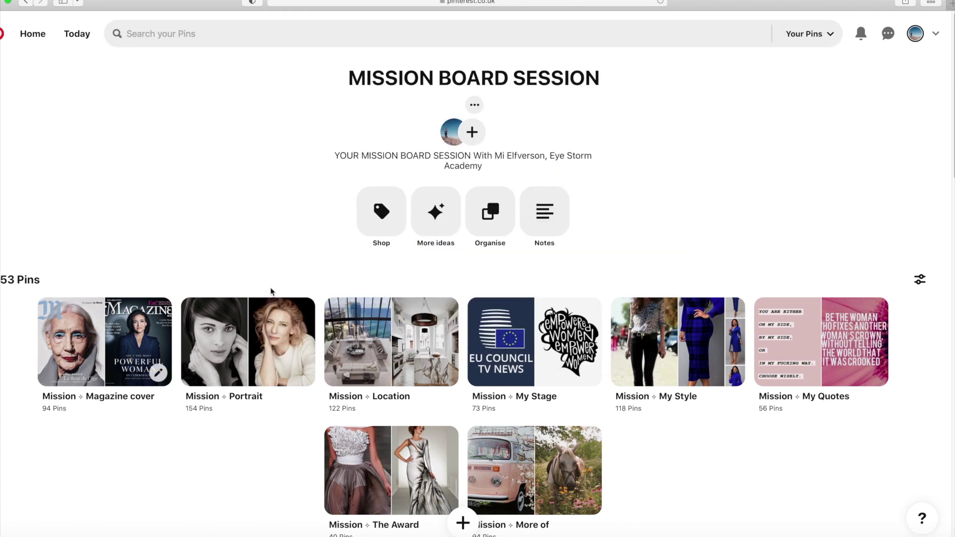
pyautogui.scroll(-1, 251, 190)
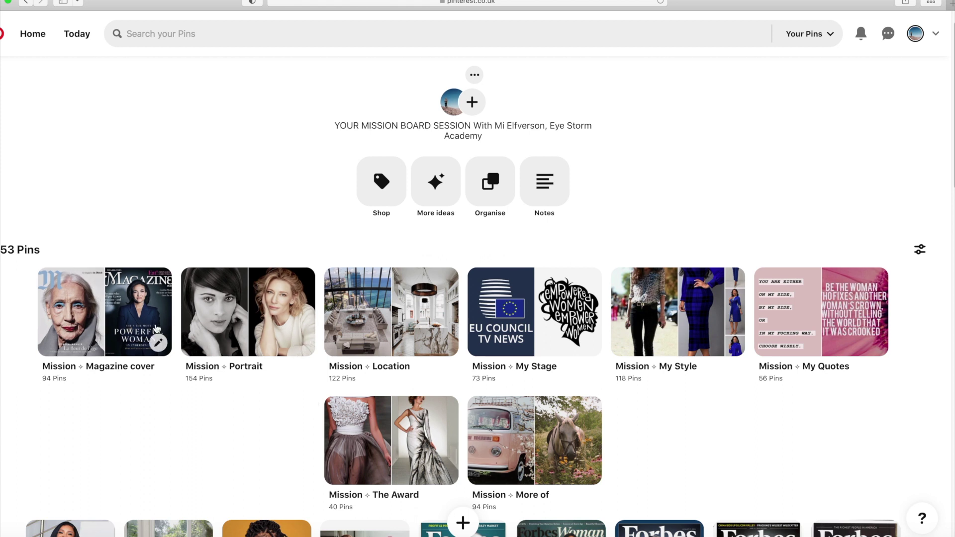
pyautogui.click(117, 323)
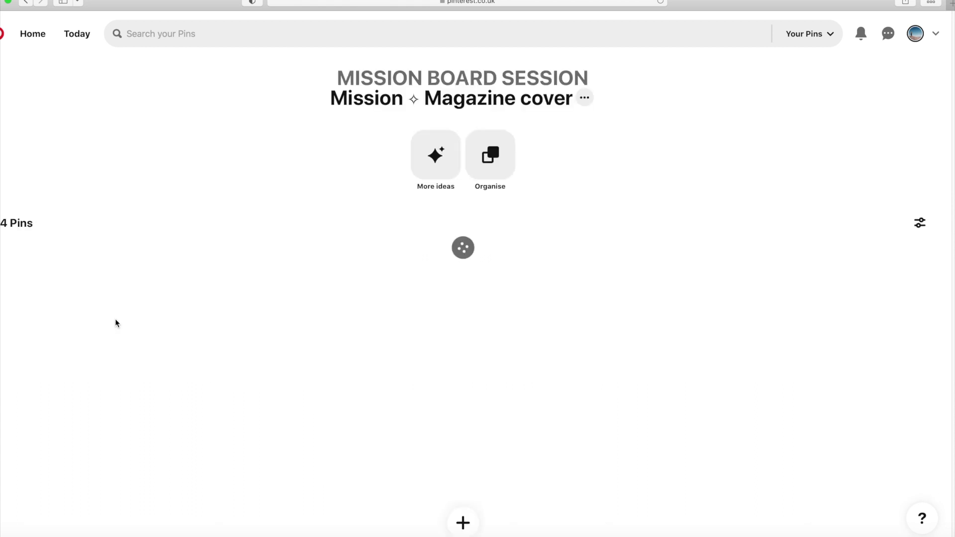
pyautogui.scroll(-3, 269, 299)
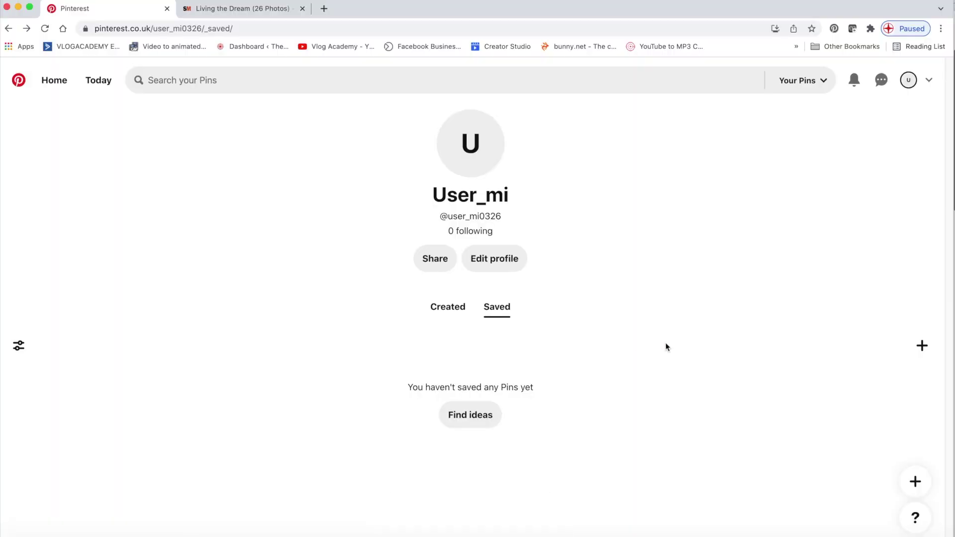
# Create the secret board 'My Mission Board 2022' and view its empty page
pyautogui.click(921, 348)
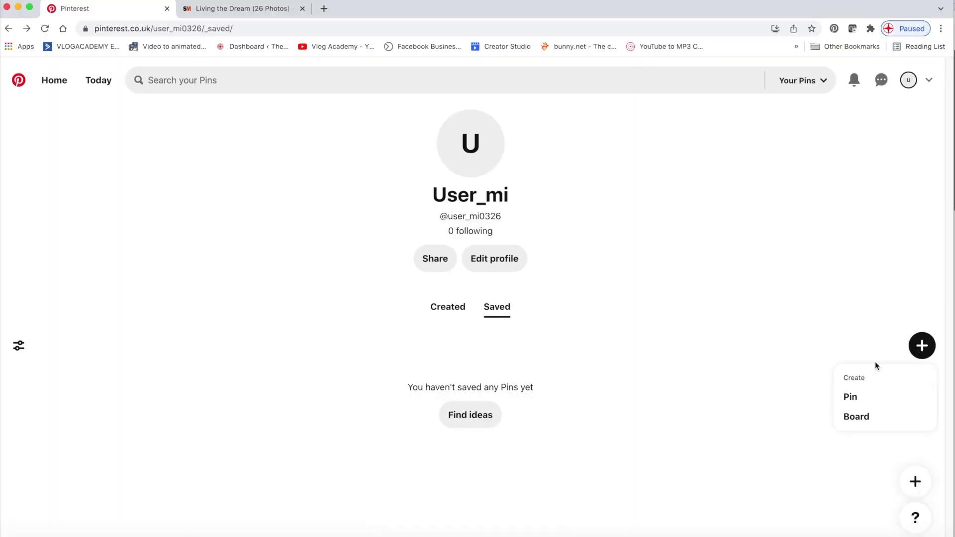
pyautogui.click(858, 419)
pyautogui.click(371, 283)
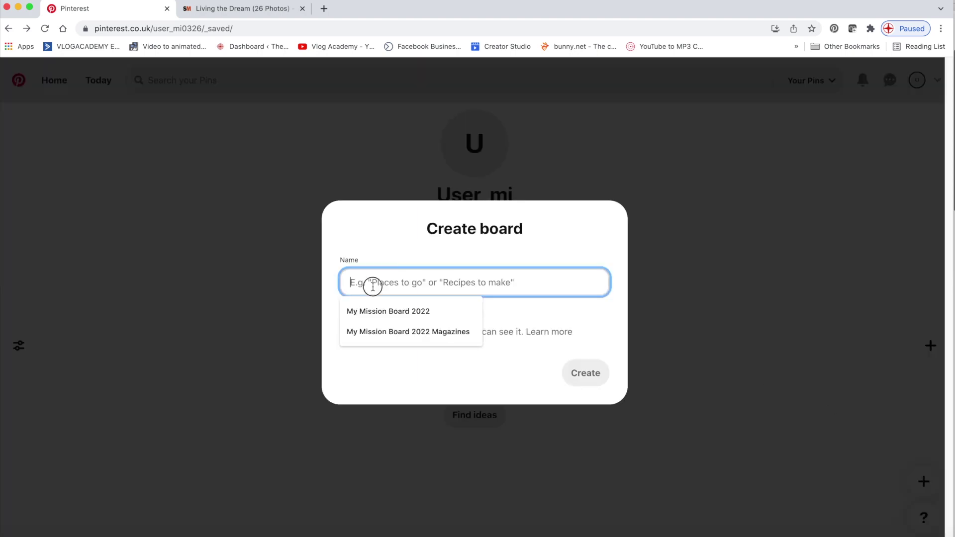
pyautogui.click(391, 313)
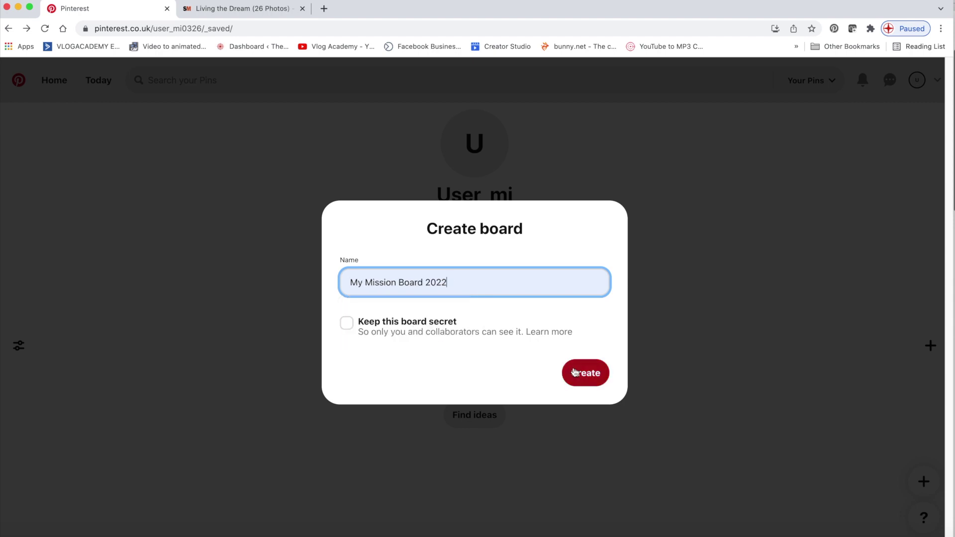
pyautogui.click(347, 323)
pyautogui.click(584, 374)
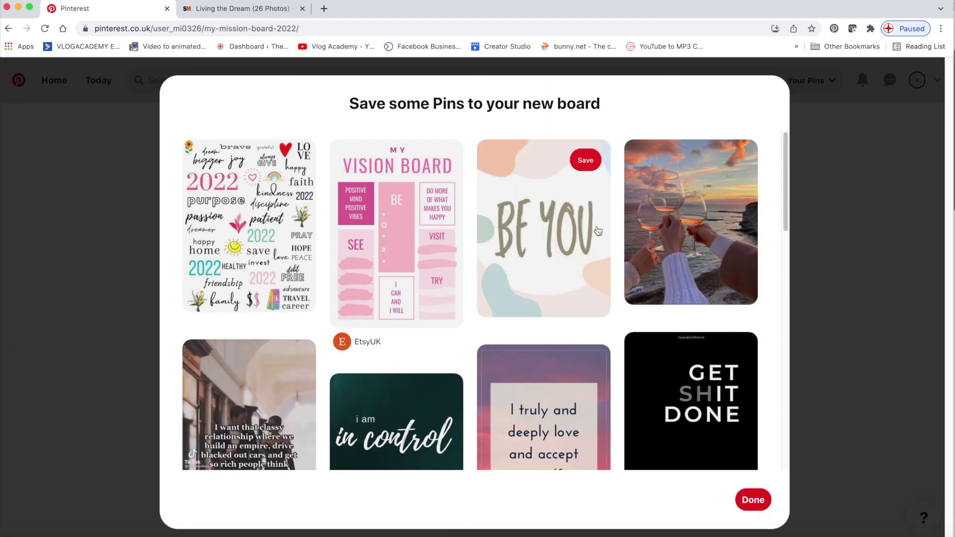
pyautogui.scroll(-5, 569, 266)
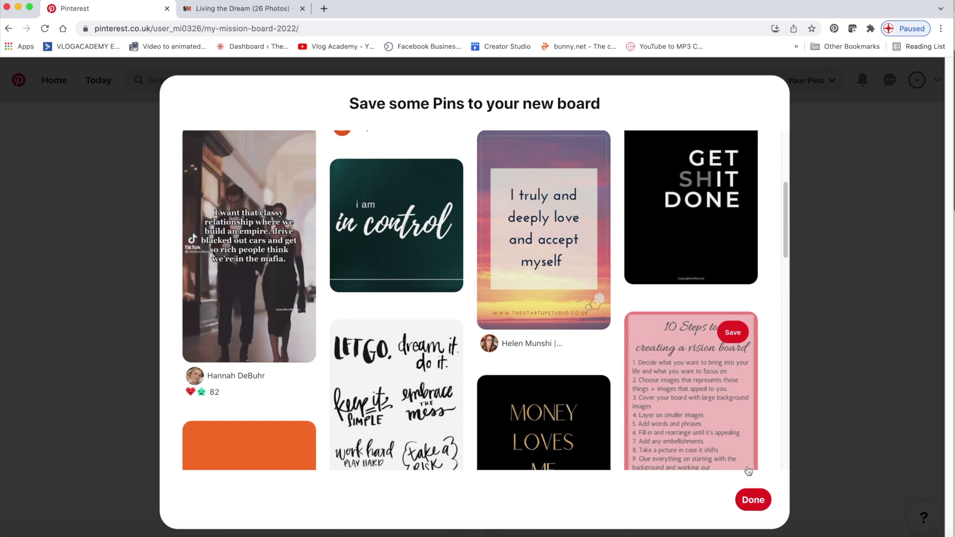
pyautogui.click(753, 500)
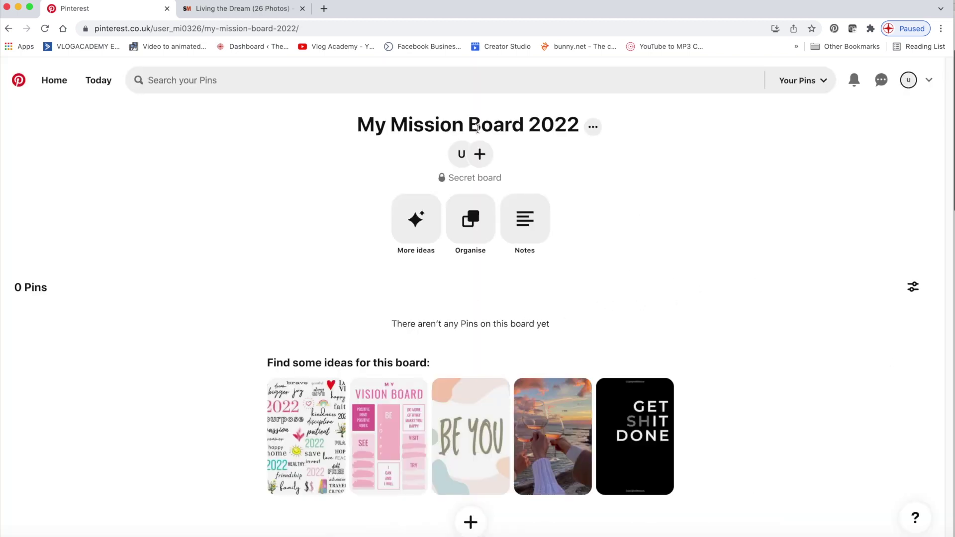
# Review the board's Edit board settings and close them unchanged
pyautogui.click(593, 127)
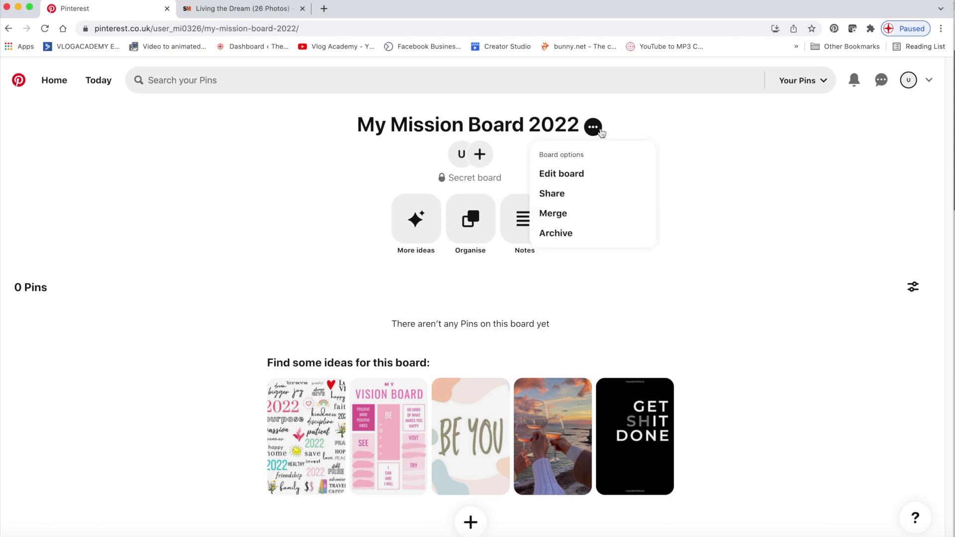
pyautogui.click(554, 174)
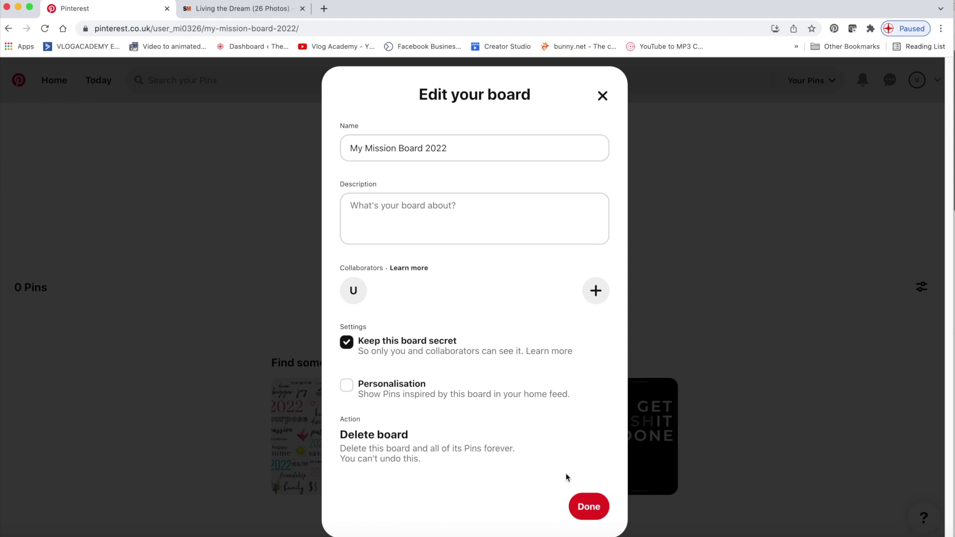
pyautogui.click(588, 507)
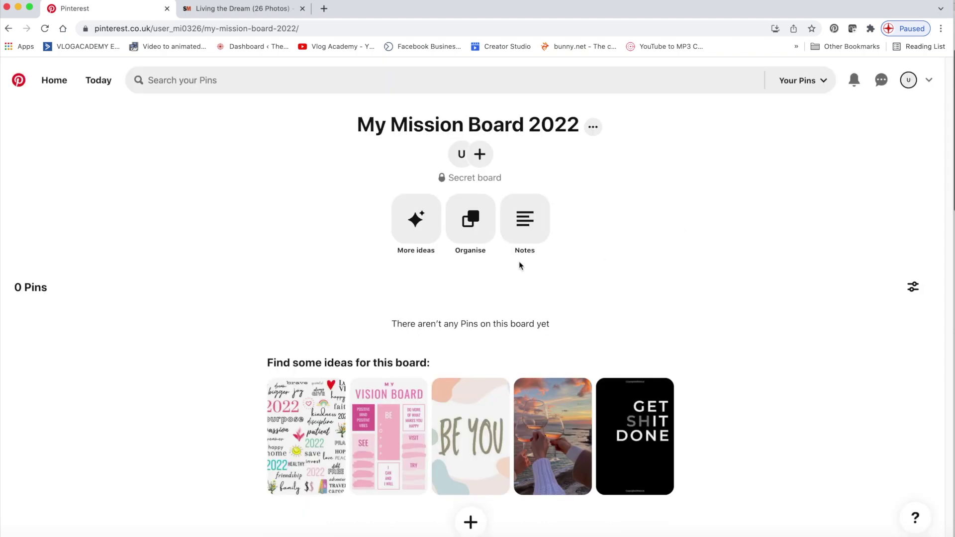
# View the Invite collaborators panel and its invite link, then close it
pyautogui.click(480, 157)
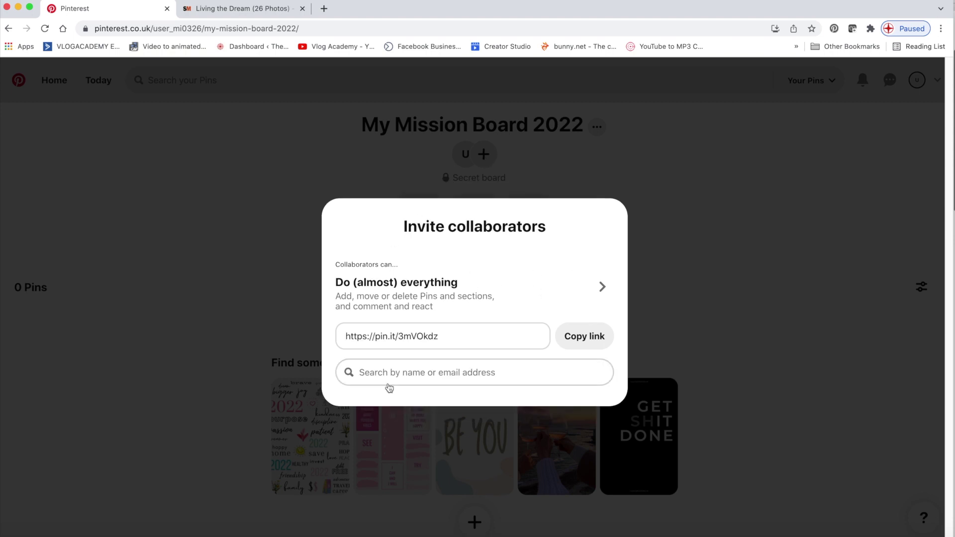
pyautogui.click(460, 338)
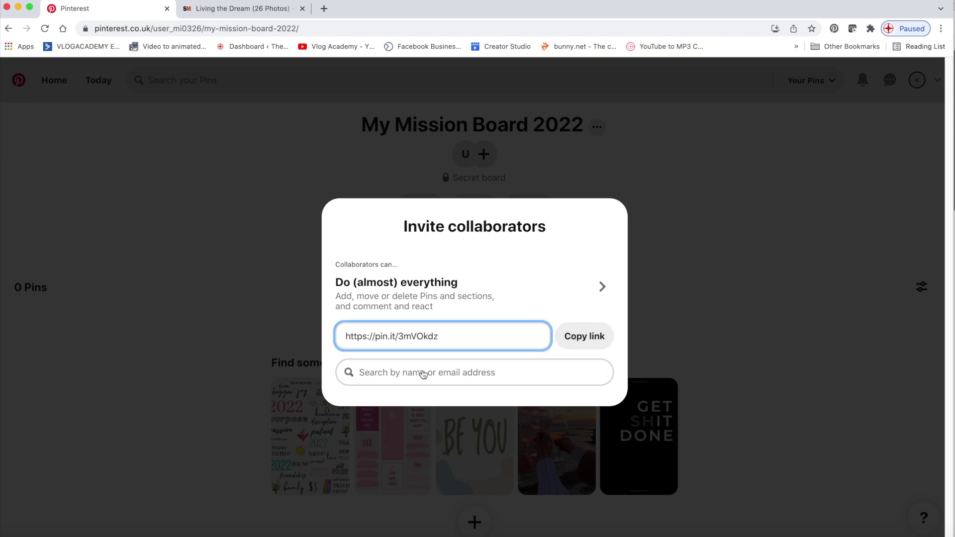
pyautogui.click(662, 266)
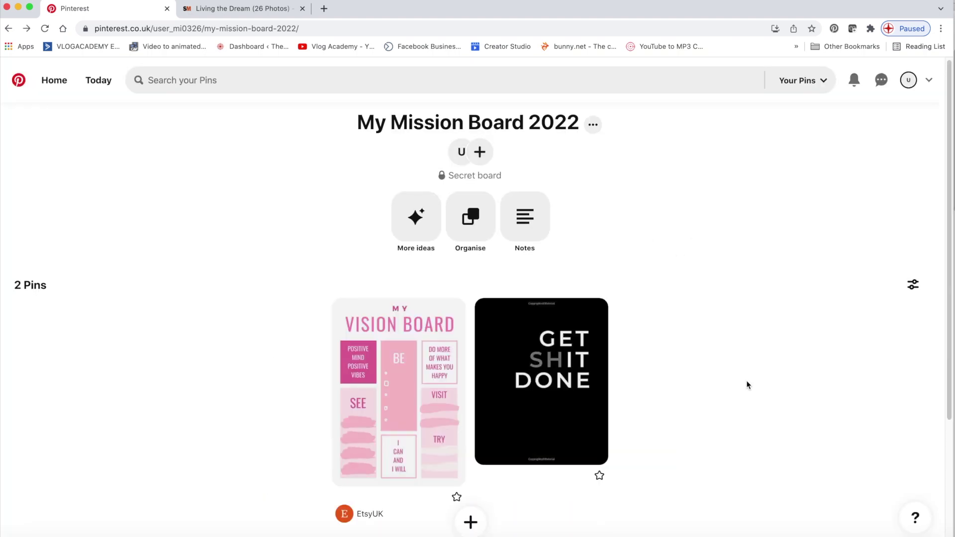
# Add a Magazine Cover section to My Mission Board 2022
pyautogui.click(470, 524)
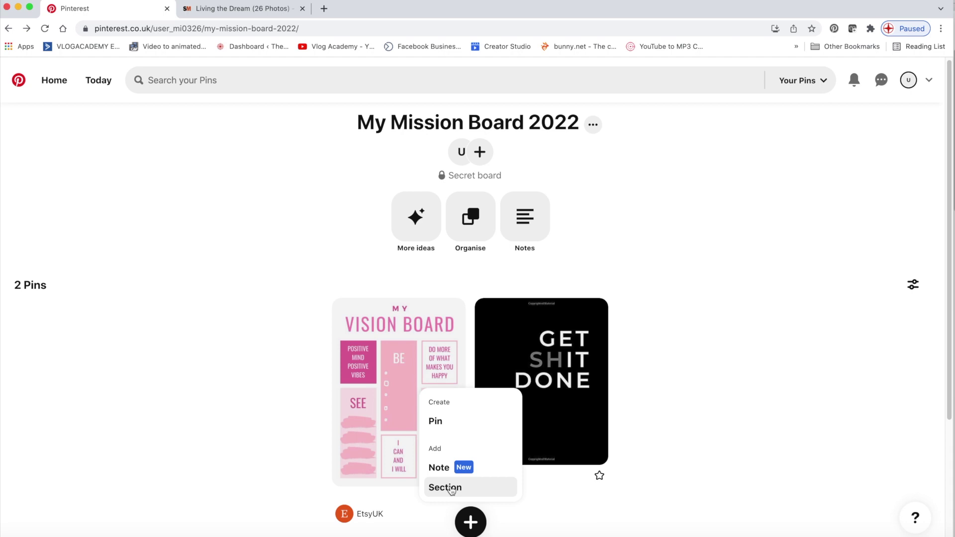
pyautogui.click(451, 490)
pyautogui.click(404, 316)
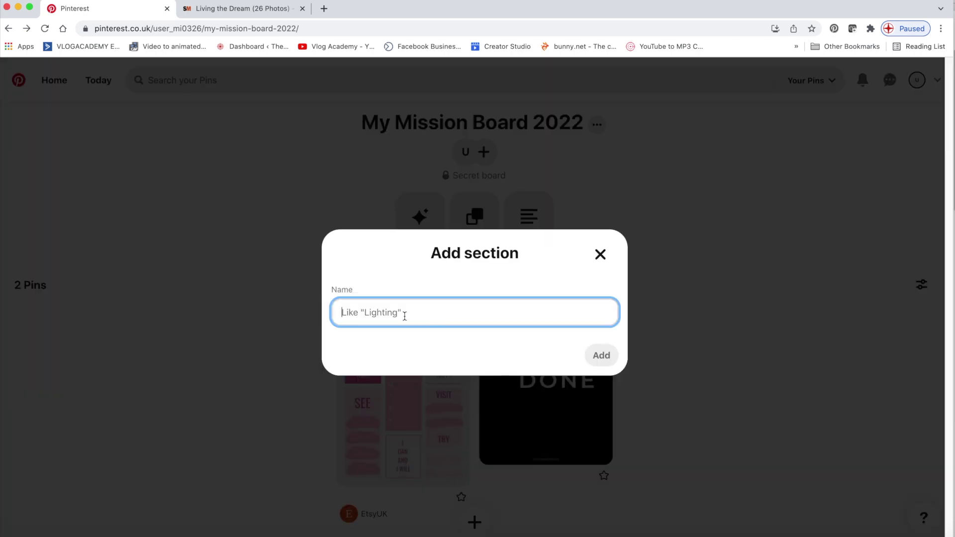
pyautogui.write('Magazine C')
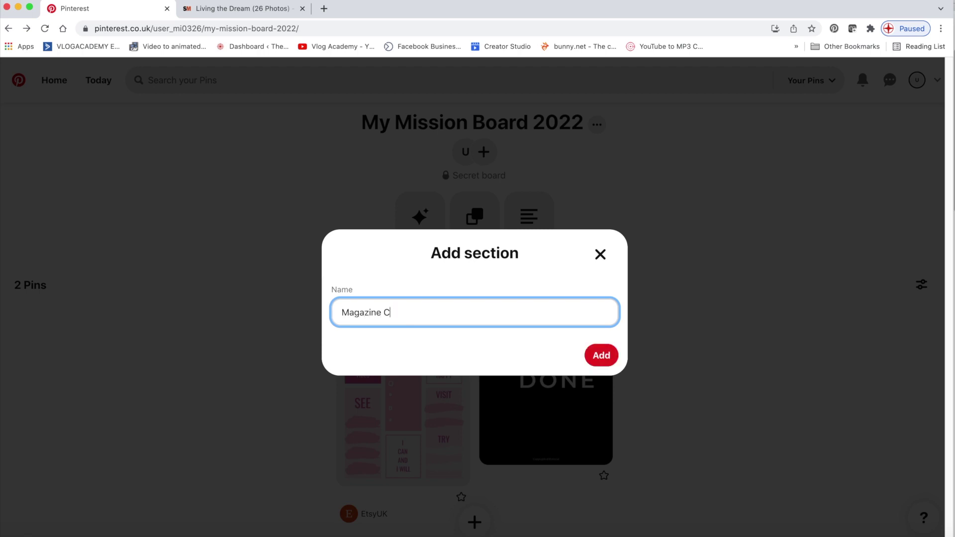
pyautogui.press('Return')
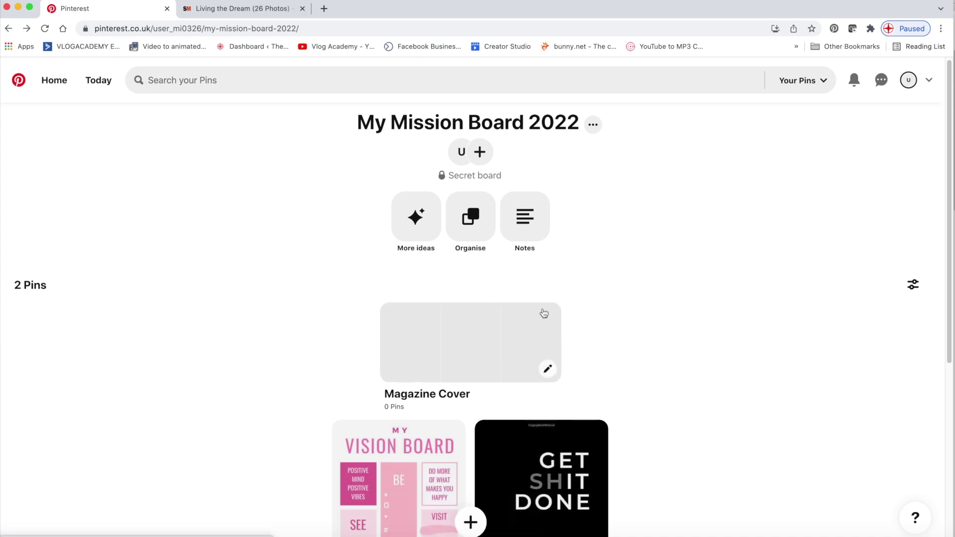
pyautogui.scroll(-1, 651, 308)
pyautogui.scroll(-3, 650, 308)
# Add a Portrait section and open it
pyautogui.click(471, 523)
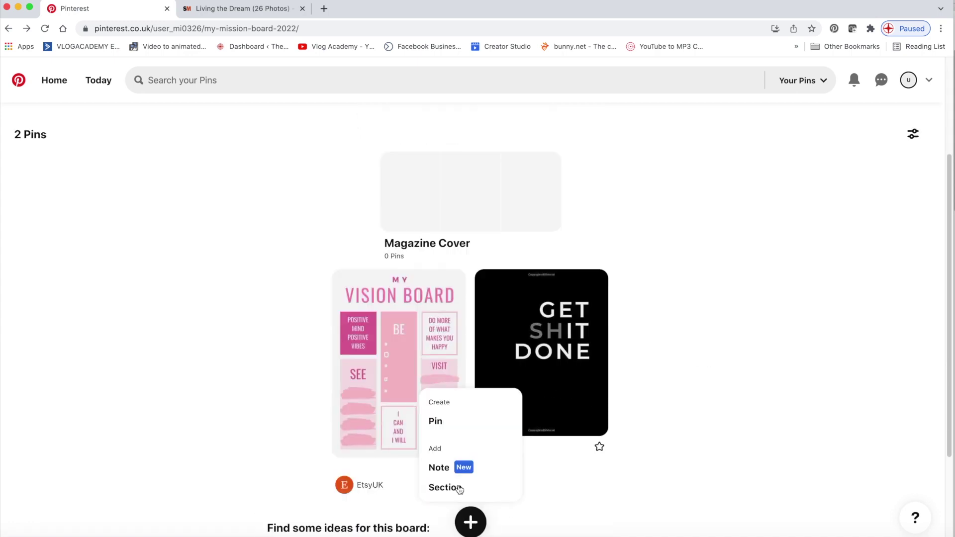
pyautogui.click(444, 487)
pyautogui.click(408, 319)
pyautogui.write('Por')
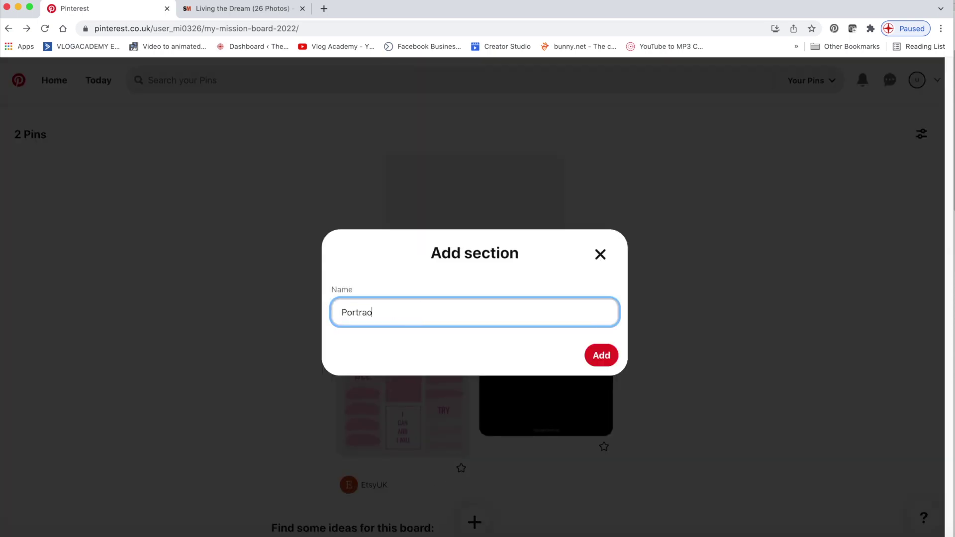
pyautogui.write('trait')
pyautogui.click(602, 355)
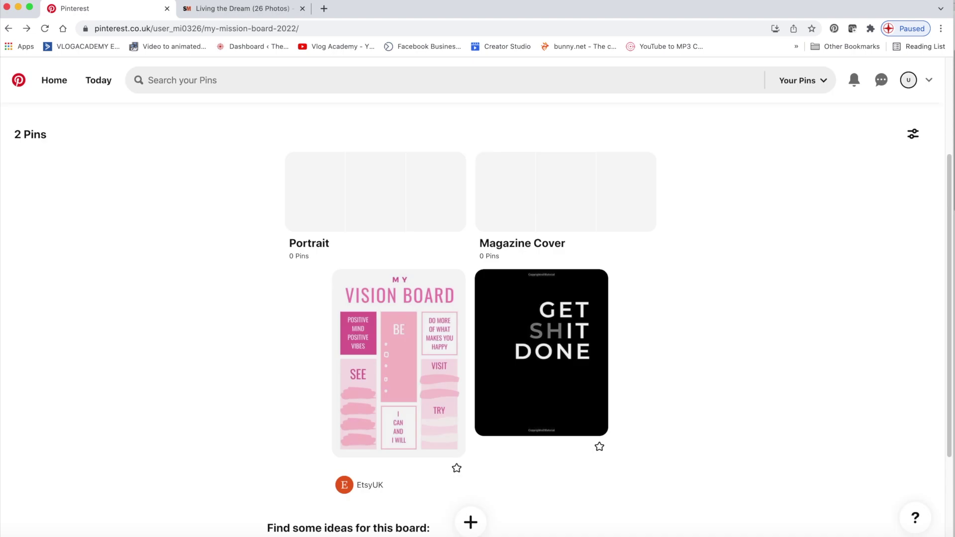
pyautogui.click(364, 342)
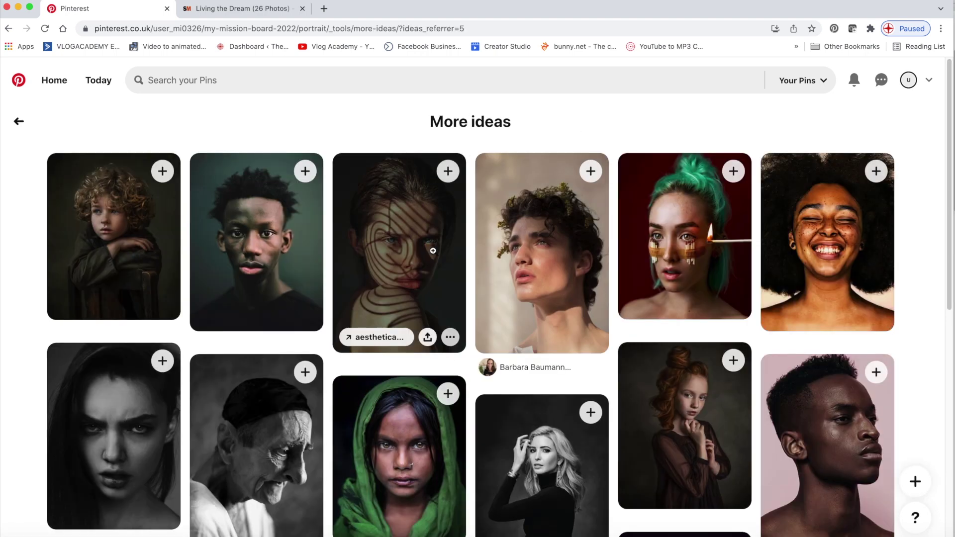
# Save four portrait pins (striped-shadow, green-haired, red-haired, black-and-white) into Portrait
pyautogui.click(448, 171)
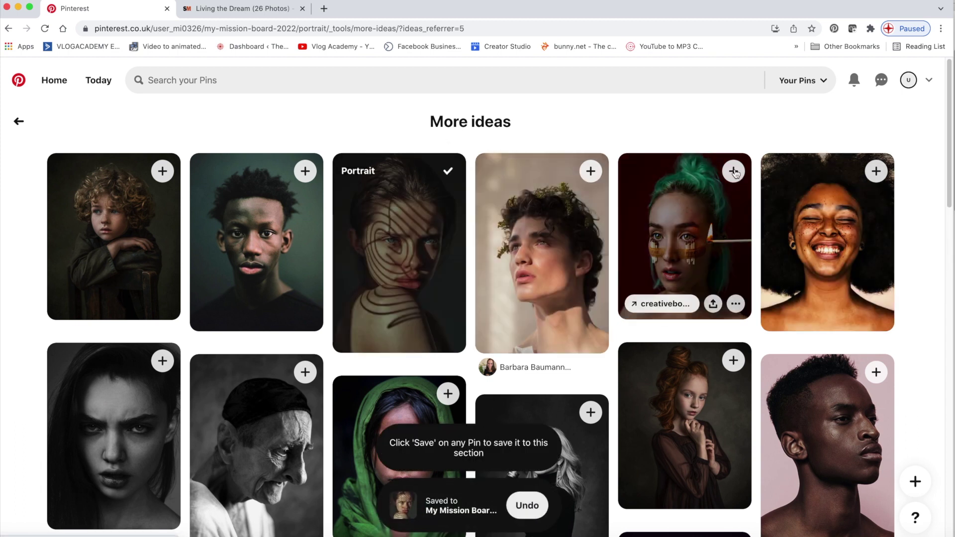
pyautogui.click(734, 171)
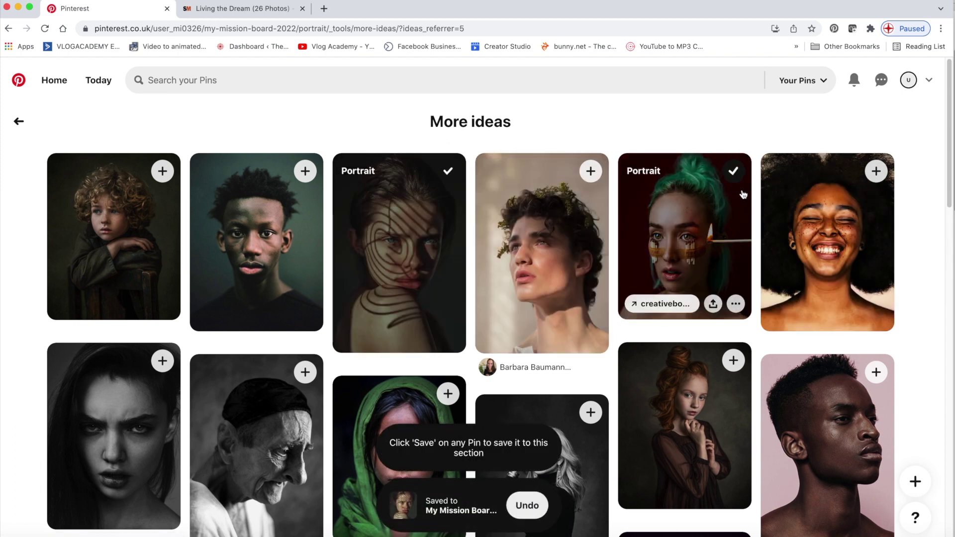
pyautogui.click(733, 361)
pyautogui.click(163, 361)
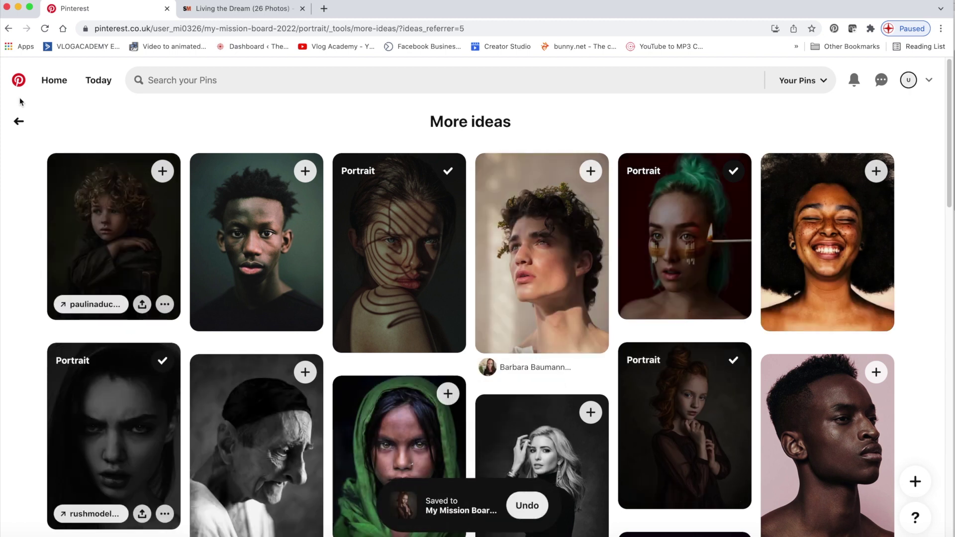
# Go back to My Mission Board 2022 and reload it to show 6 Pins
pyautogui.click(19, 121)
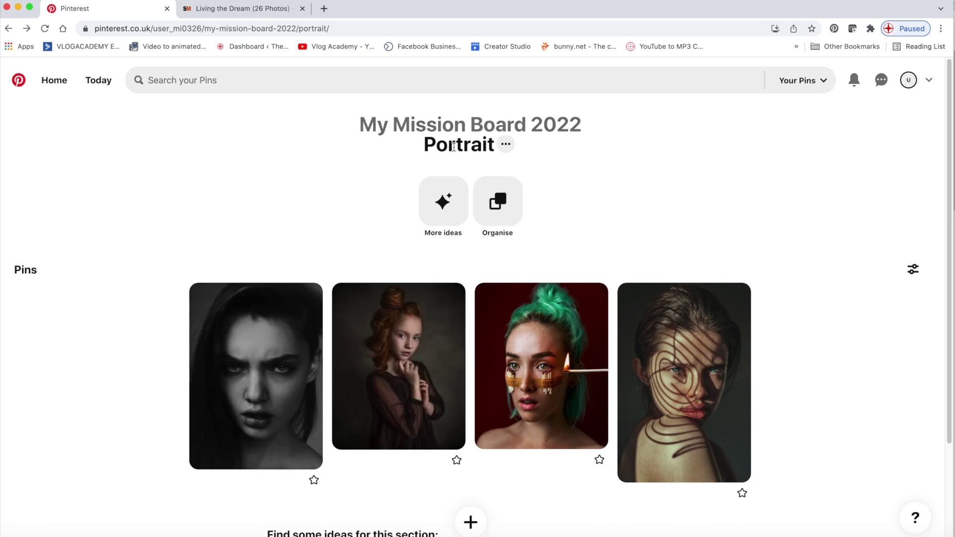
pyautogui.click(542, 124)
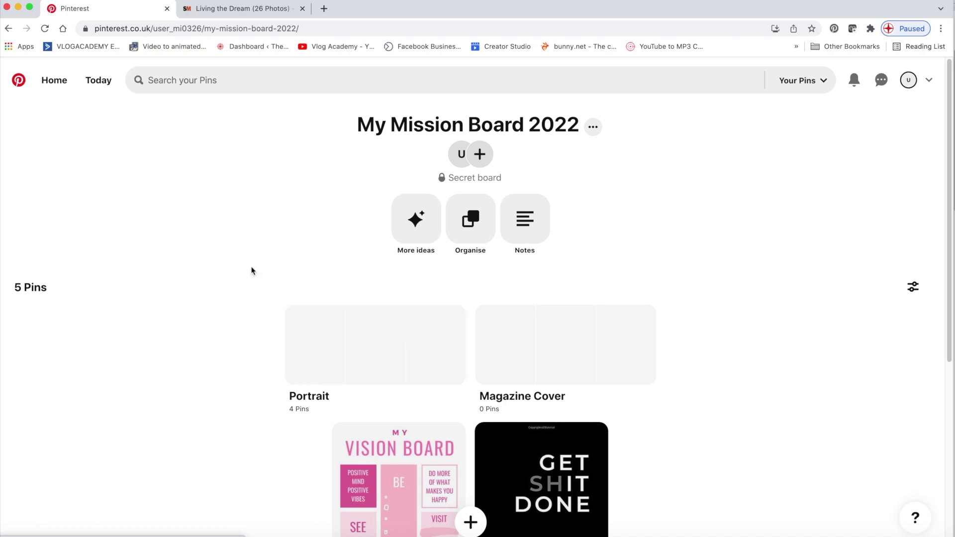
pyautogui.click(44, 28)
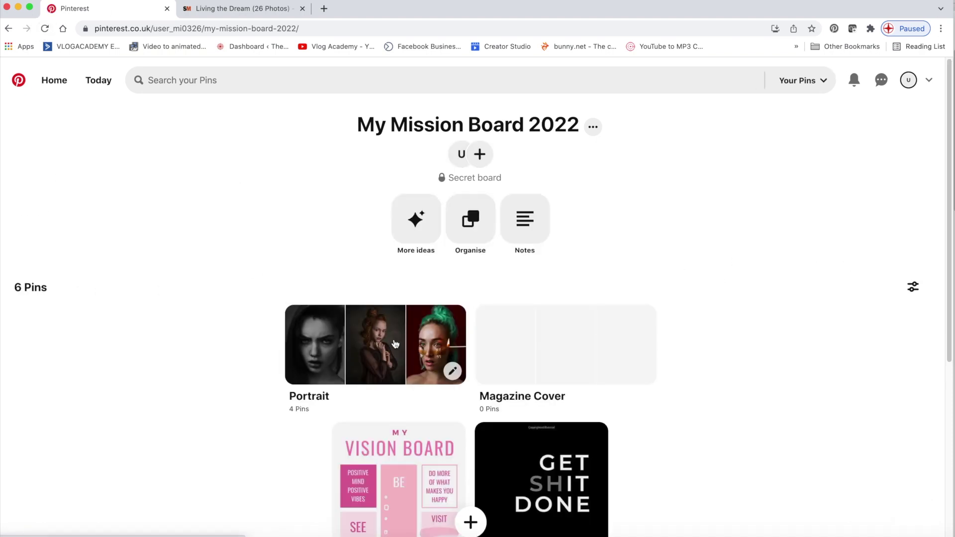
# From the Magazine Cover section's More ideas, save the Vogue, City and Bazaar cover pins
pyautogui.click(587, 334)
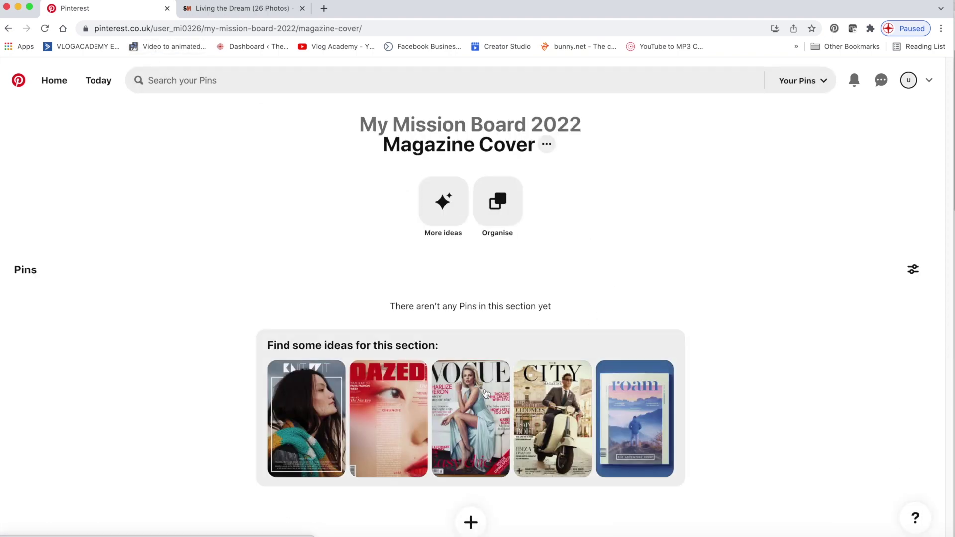
pyautogui.click(481, 391)
pyautogui.click(448, 171)
pyautogui.click(591, 171)
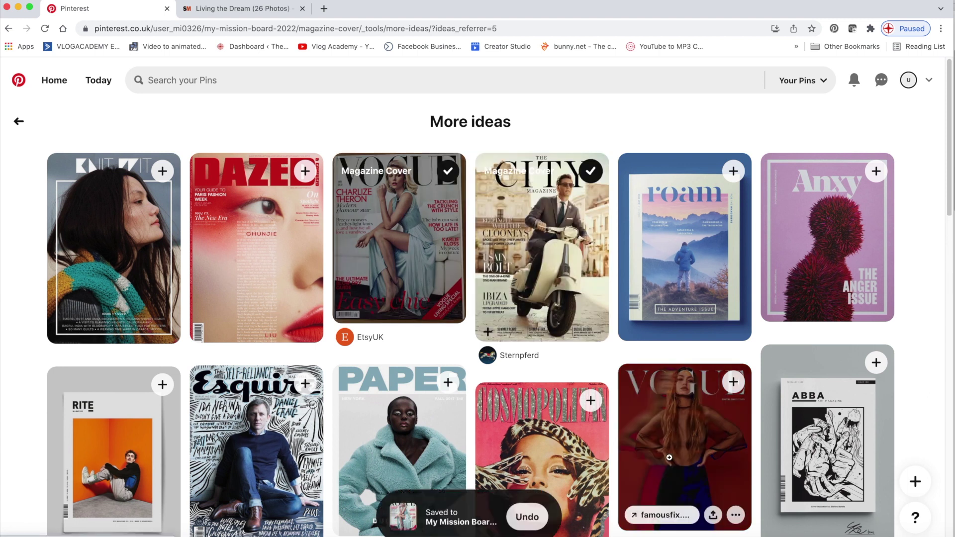
pyautogui.scroll(-5, 577, 330)
pyautogui.scroll(-1, 497, 329)
pyautogui.click(448, 322)
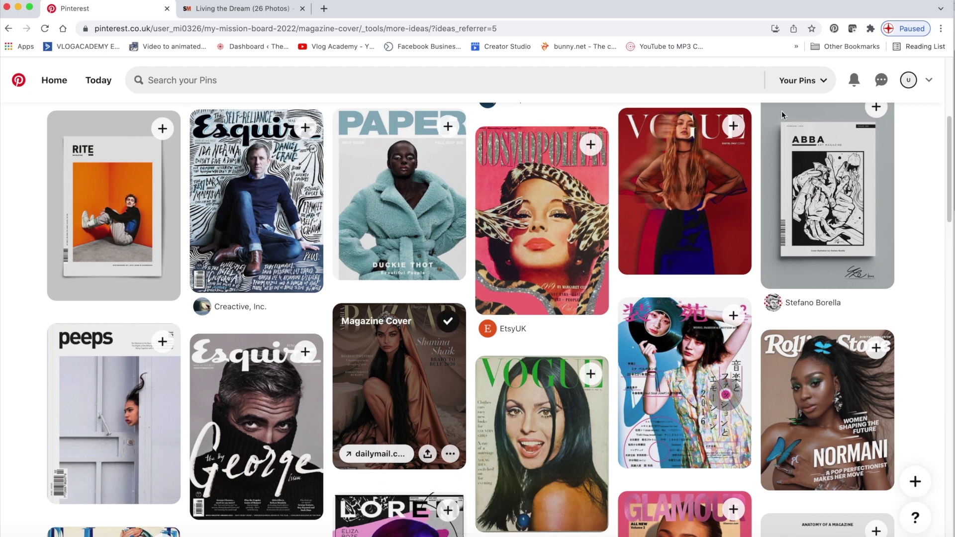
# Return to the Magazine Cover section, refresh it, and go back to My Mission Board 2022
pyautogui.scroll(5, 41, 108)
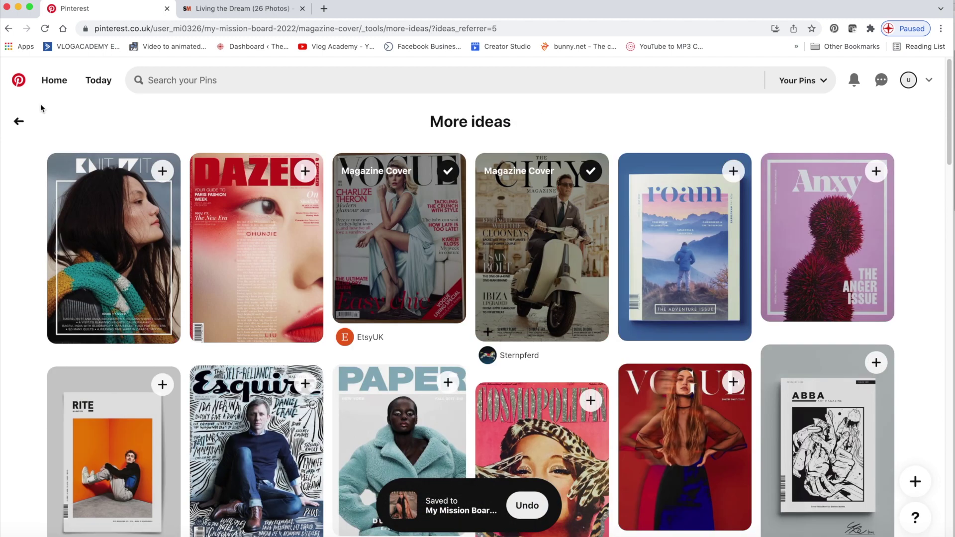
pyautogui.click(19, 121)
pyautogui.click(45, 28)
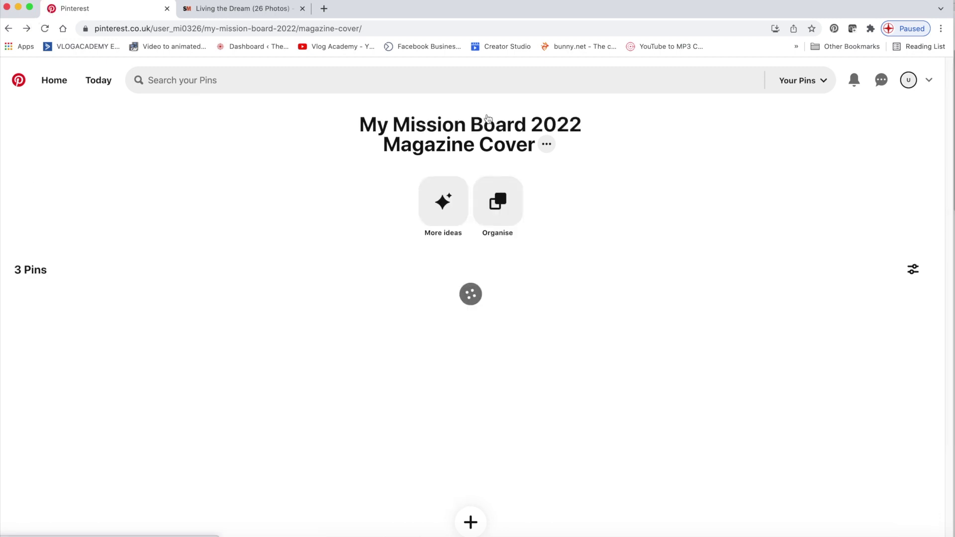
pyautogui.click(495, 123)
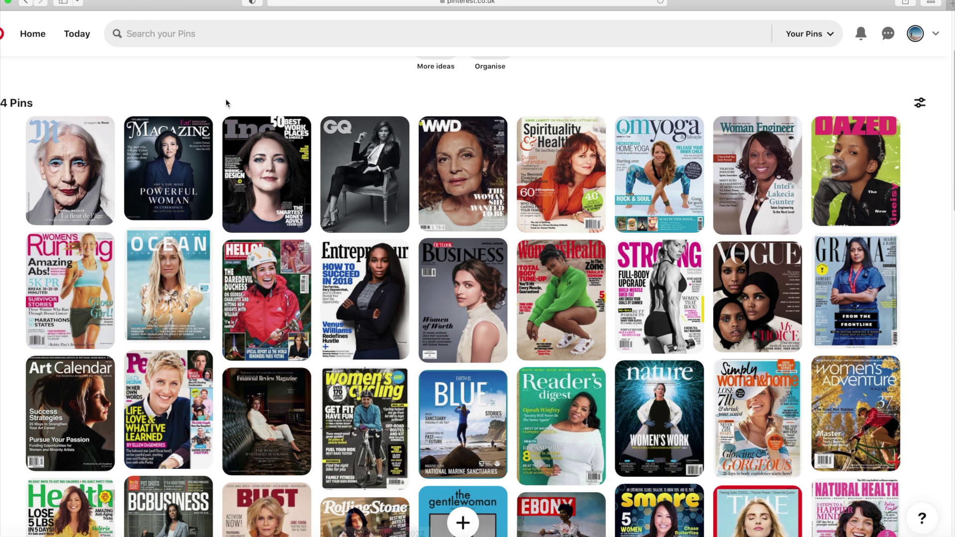
# Copy the MISSION BOARD SESSION board's address from Safari and load it in Chrome
pyautogui.scroll(3, 226, 103)
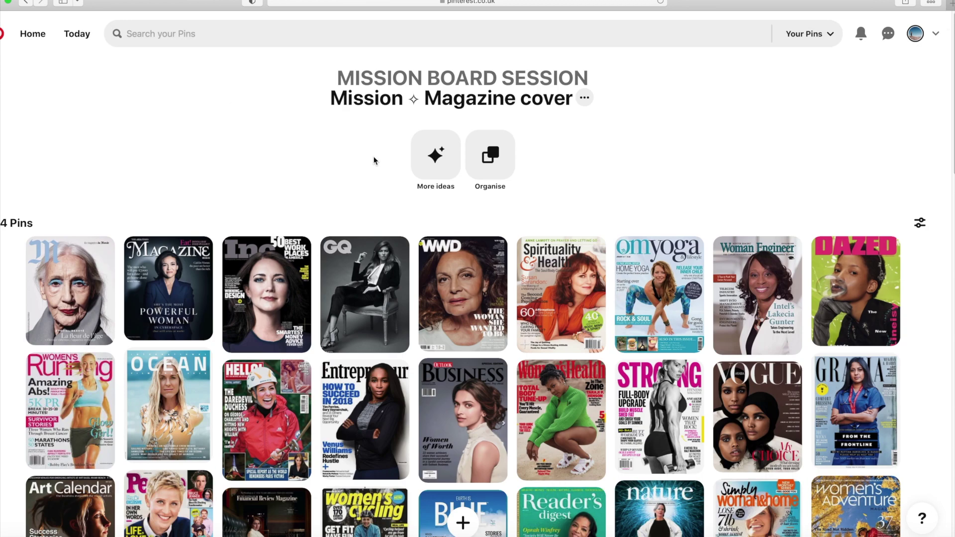
pyautogui.click(483, 75)
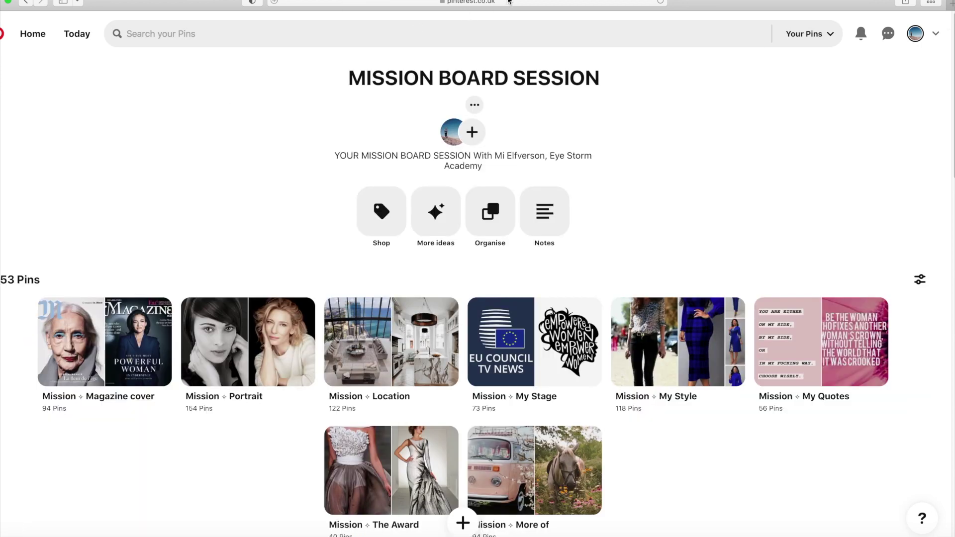
pyautogui.click(508, 2)
pyautogui.press('super+c')
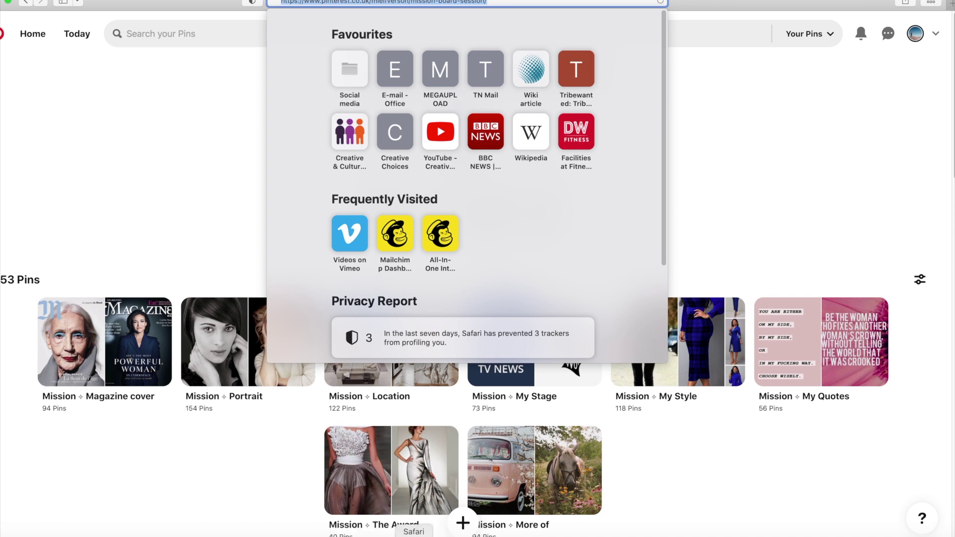
pyautogui.click(438, 536)
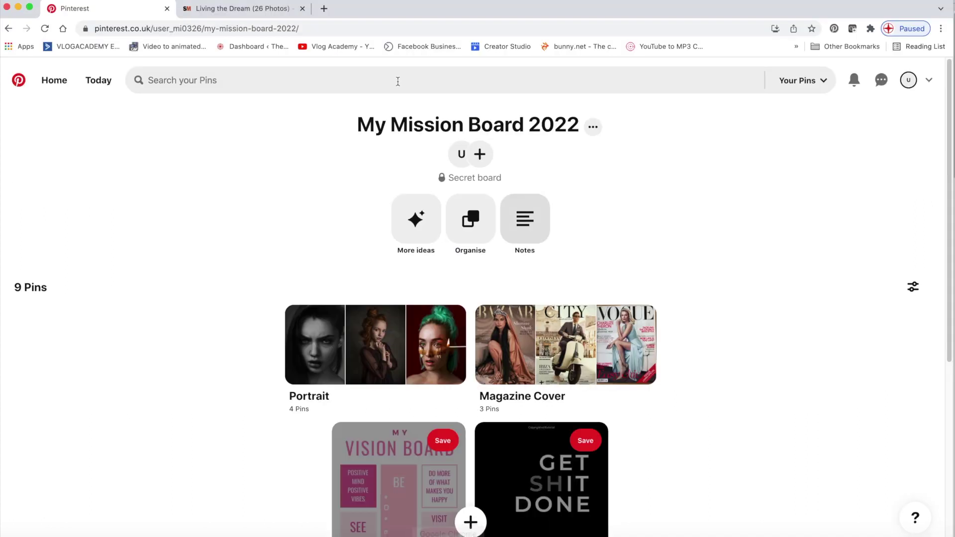
pyautogui.click(341, 27)
pyautogui.press('super+v')
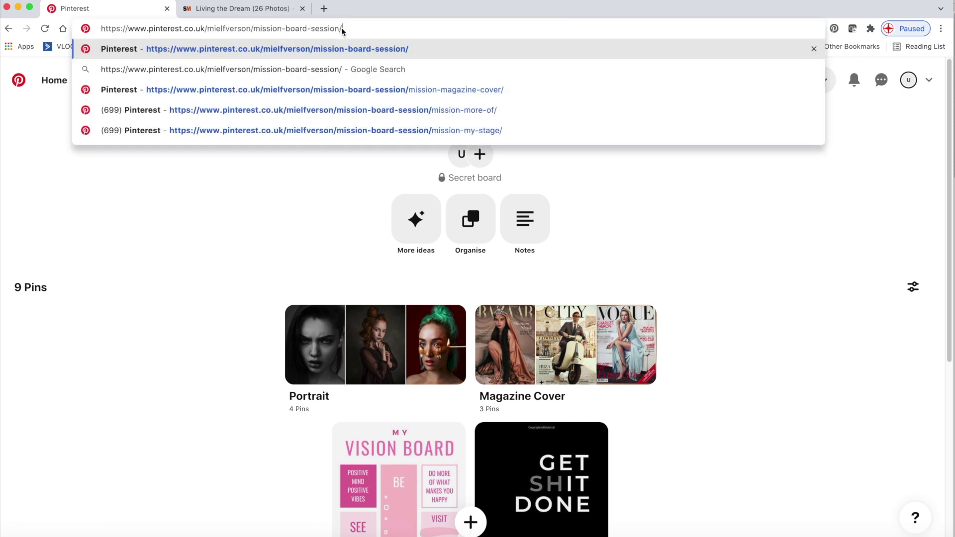
pyautogui.press('Return')
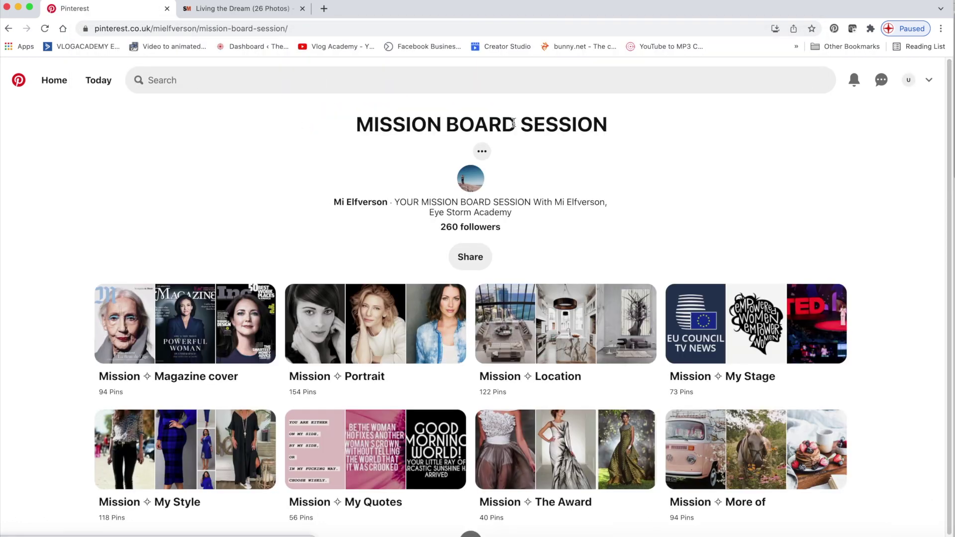
# Save the Inc. cover pin from Mission Magazine cover into My Mission Board 2022 > Magazine Cover
pyautogui.click(208, 322)
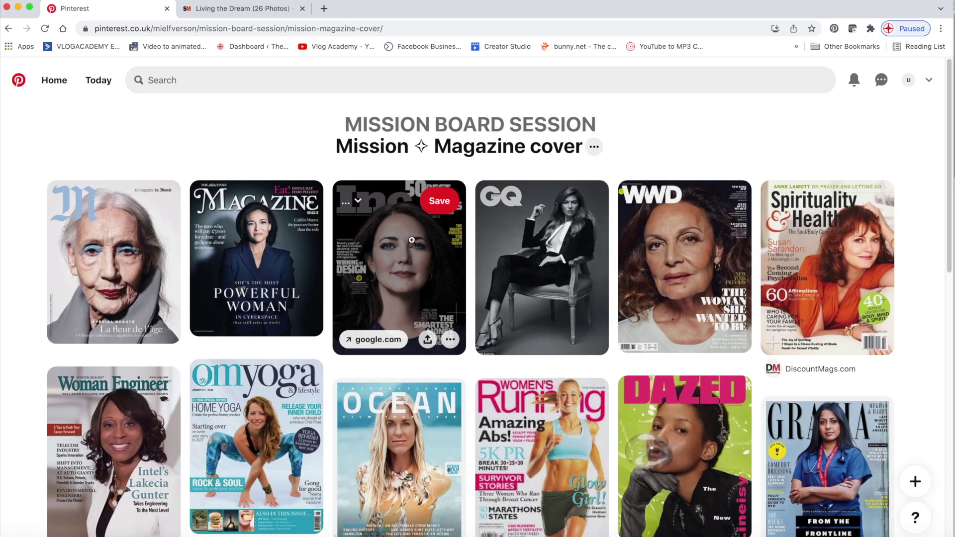
pyautogui.click(379, 199)
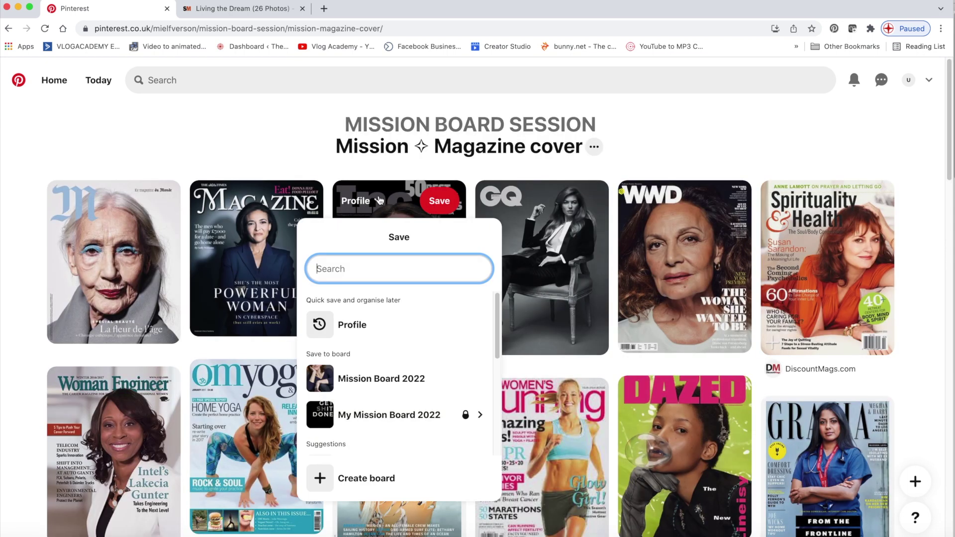
pyautogui.click(381, 417)
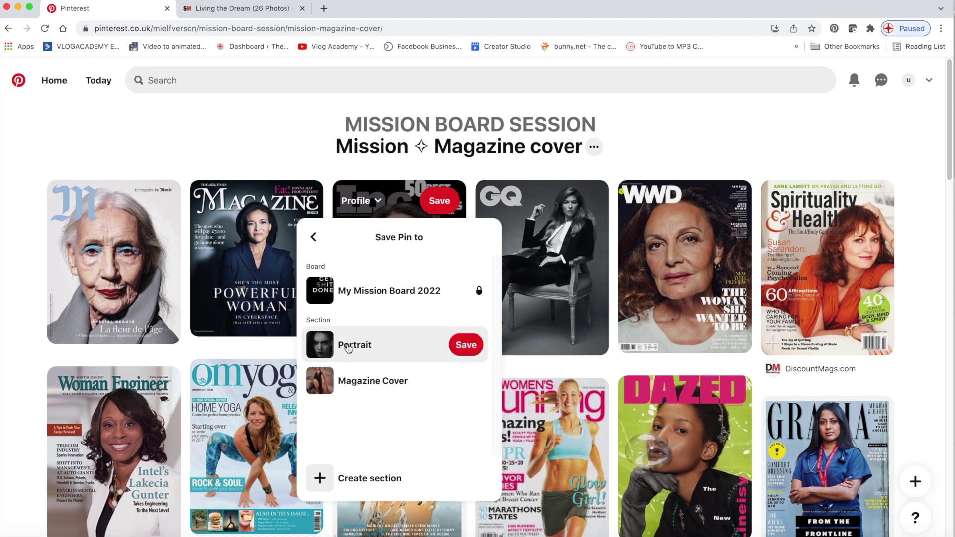
pyautogui.click(370, 380)
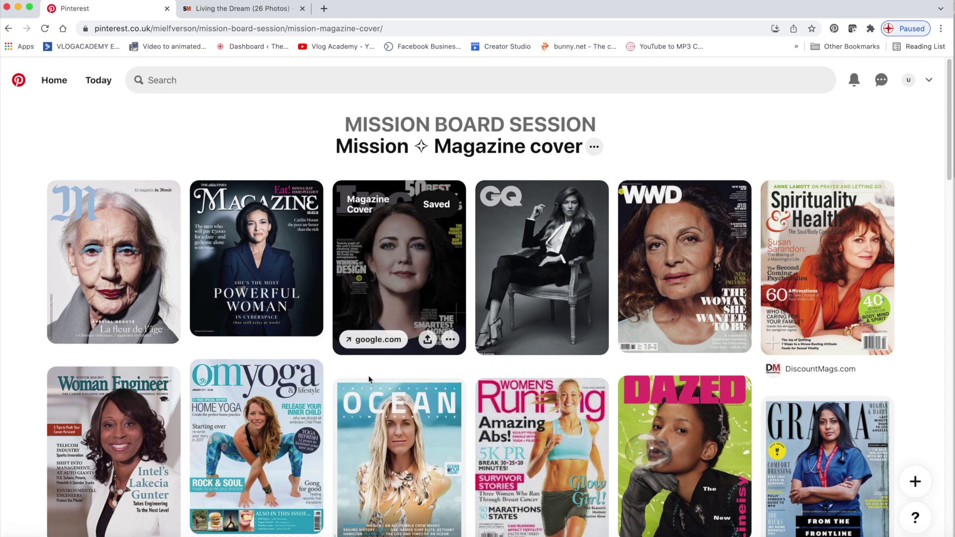